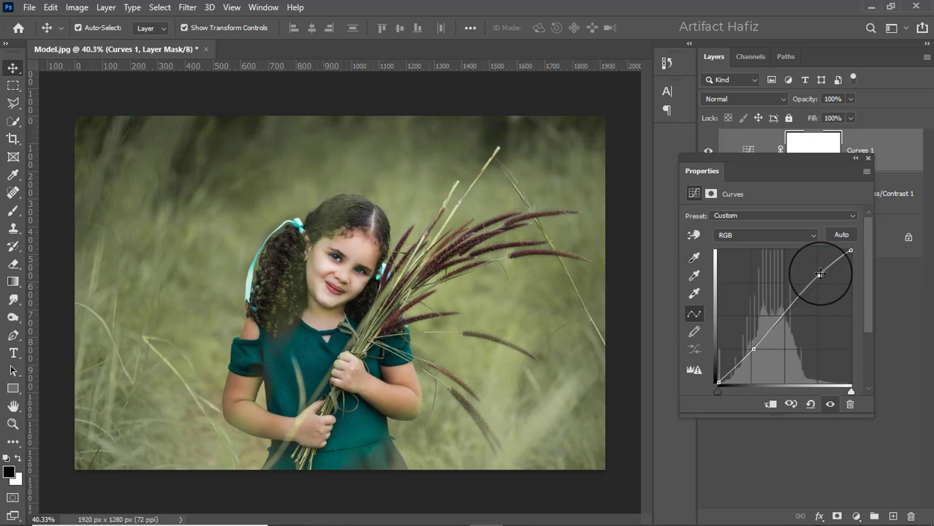
Add a Color Lookup adjustment layer above the Curves layer, using the FallColors.look 3D LUT.
left_click(869, 157)
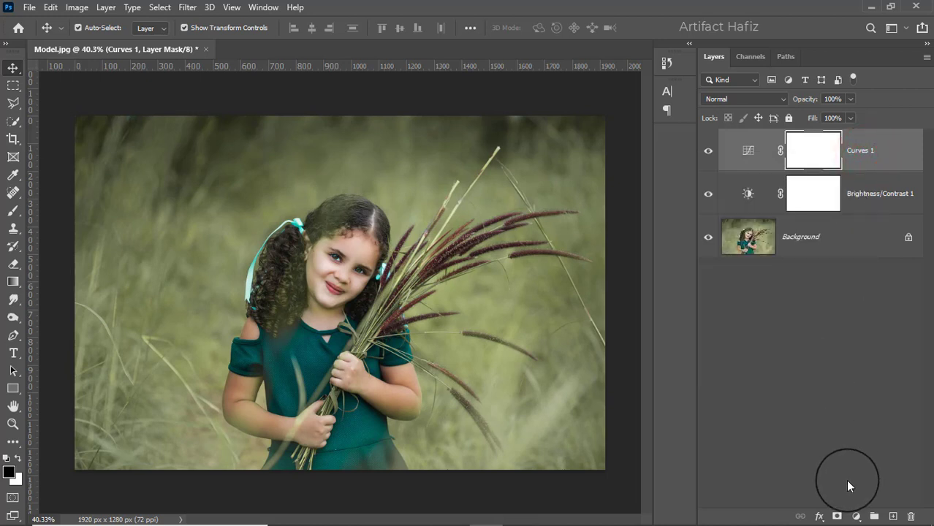
left_click(856, 517)
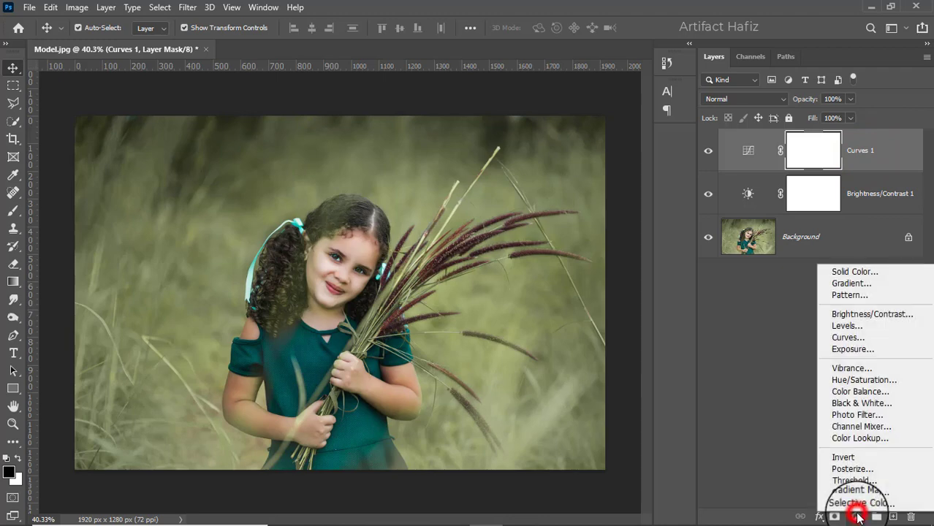
left_click(853, 439)
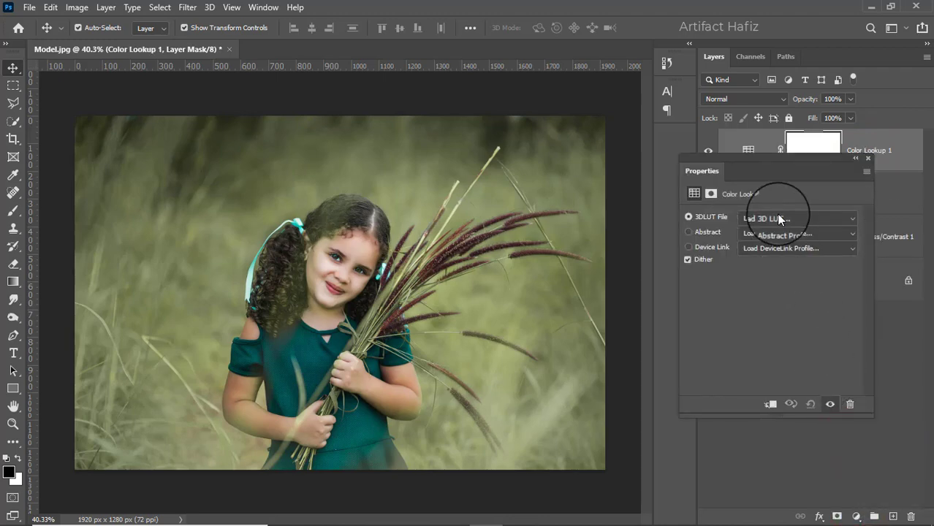
left_click(779, 218)
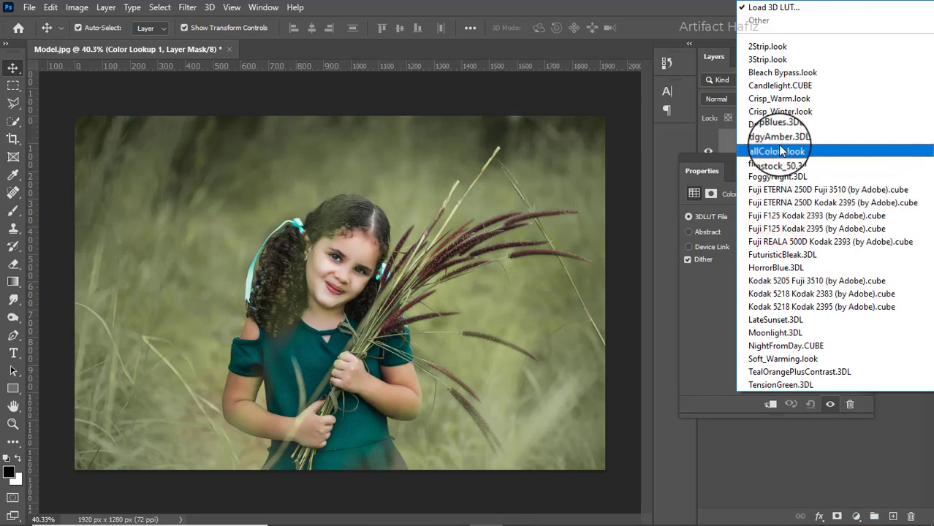
left_click(781, 151)
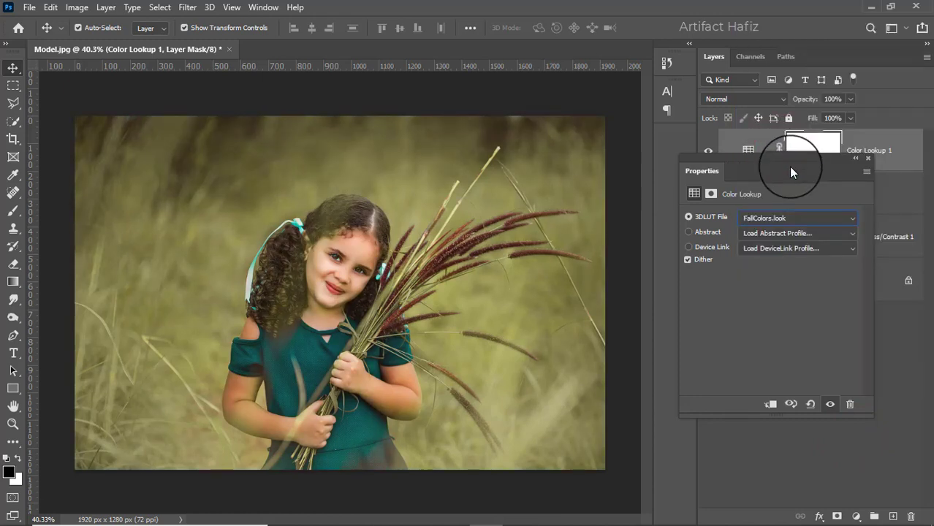
left_click(867, 159)
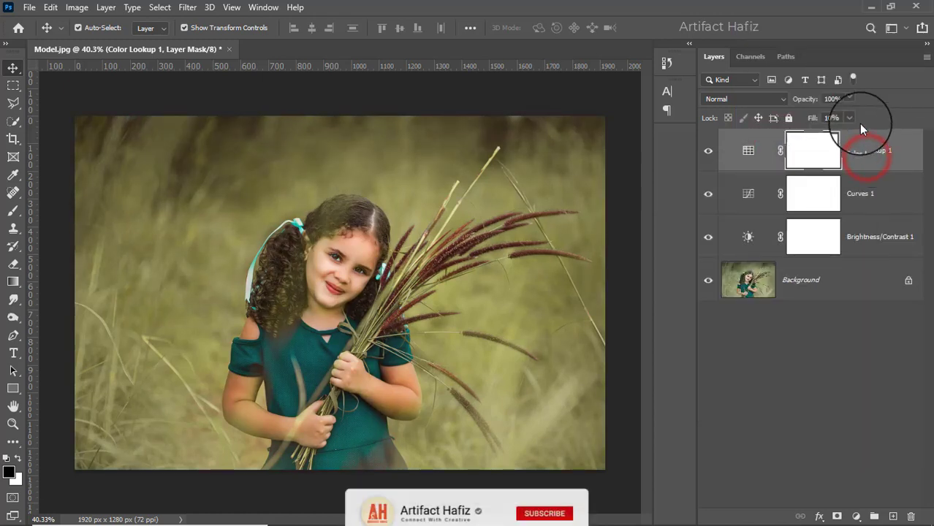
Lower the Color Lookup layer's opacity to 40%.
left_click(851, 99)
left_click_drag(851, 116, 816, 116)
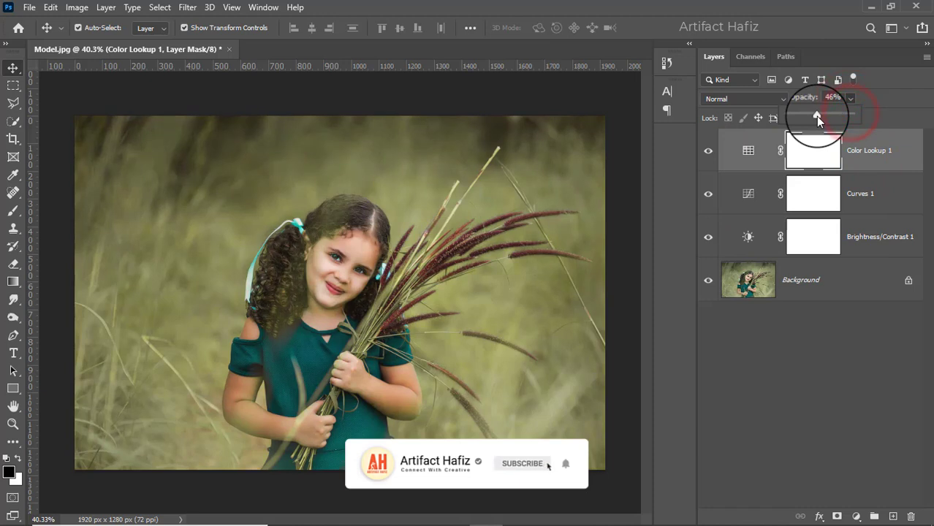
left_click(815, 179)
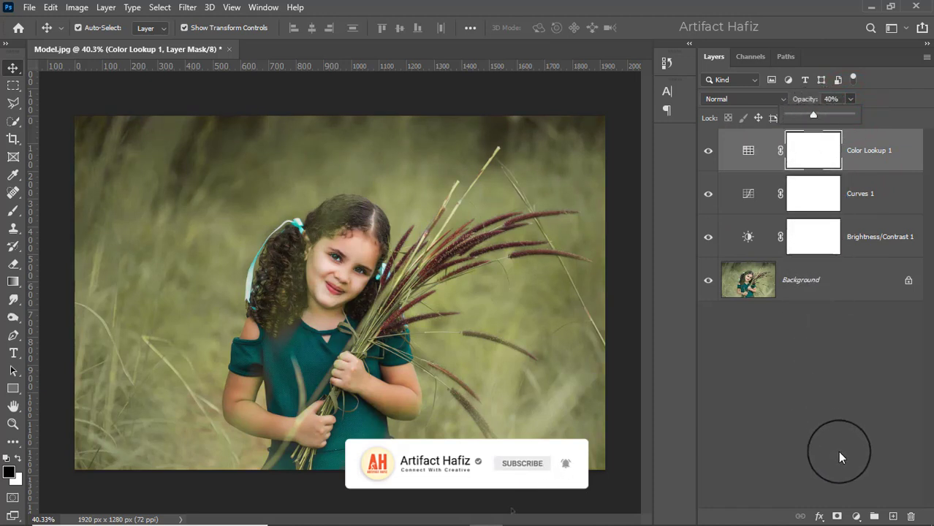
Add a Levels adjustment layer with the white input level set to 247.
left_click(857, 516)
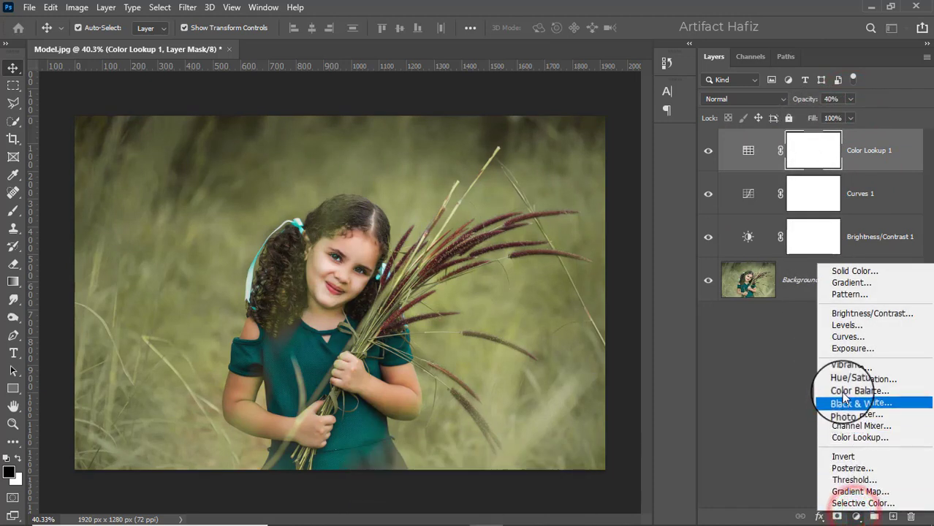
left_click(841, 325)
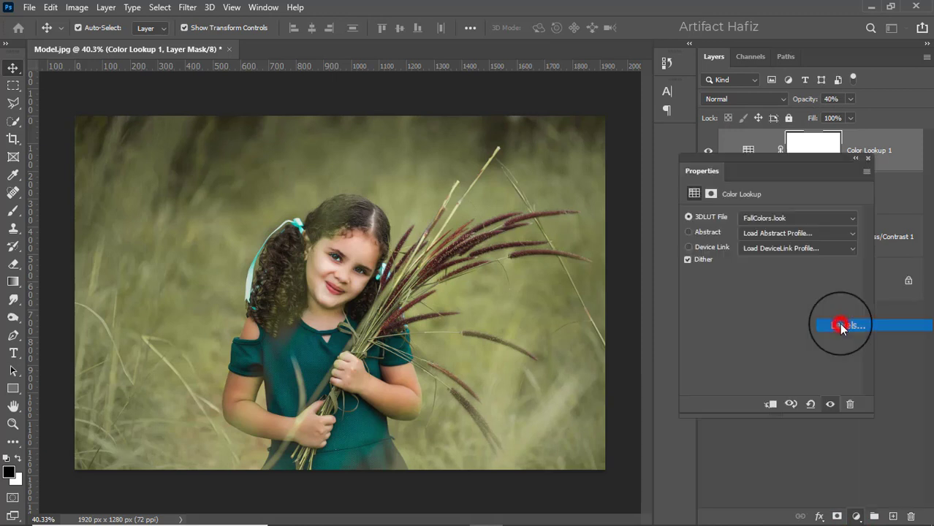
left_click_drag(856, 315, 852, 320)
left_click_drag(706, 316, 704, 315)
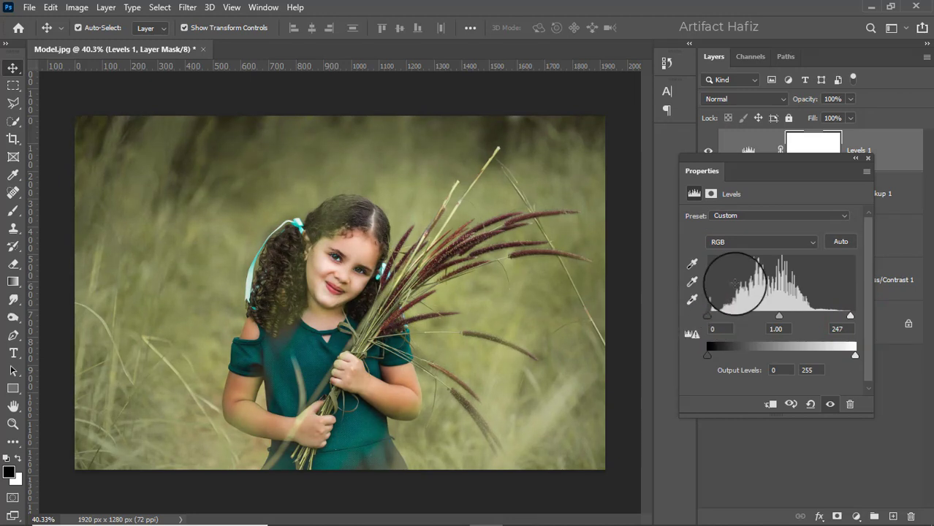
left_click(867, 160)
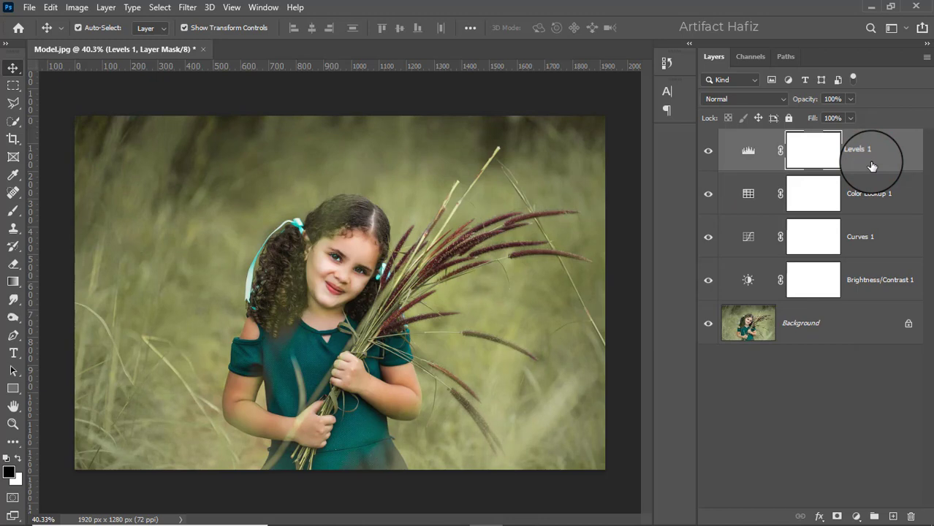
Stamp all visible layers into a new top layer and convert it for smart filters.
key("ctrl+alt+shift+e")
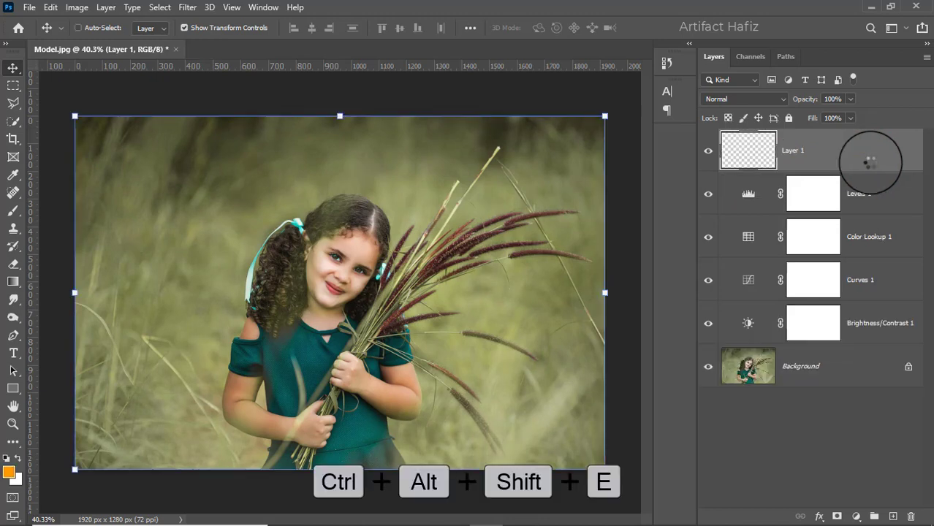
left_click(186, 7)
left_click(196, 42)
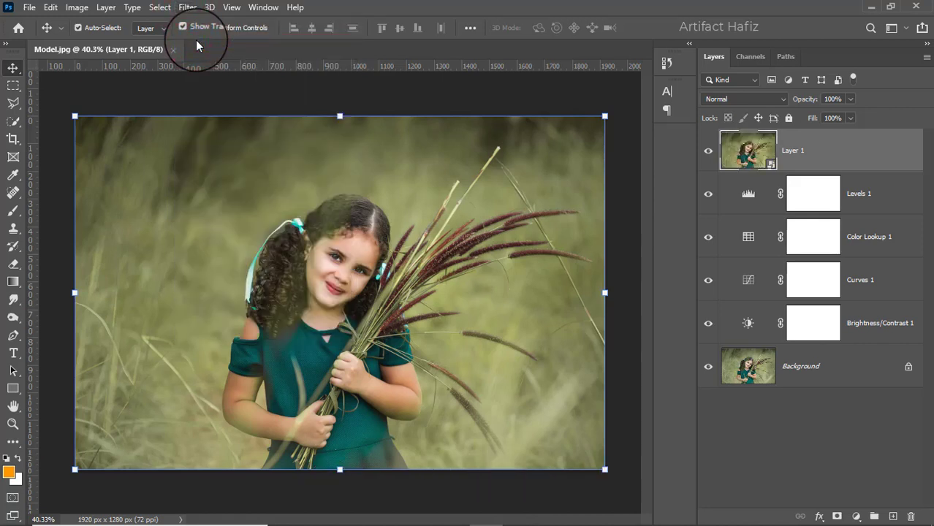
Start a Camera Raw filter on the stamped layer with Temperature +7, Tint +5, Exposure -0.10, Contrast -3 and Highlights -32.
left_click(184, 7)
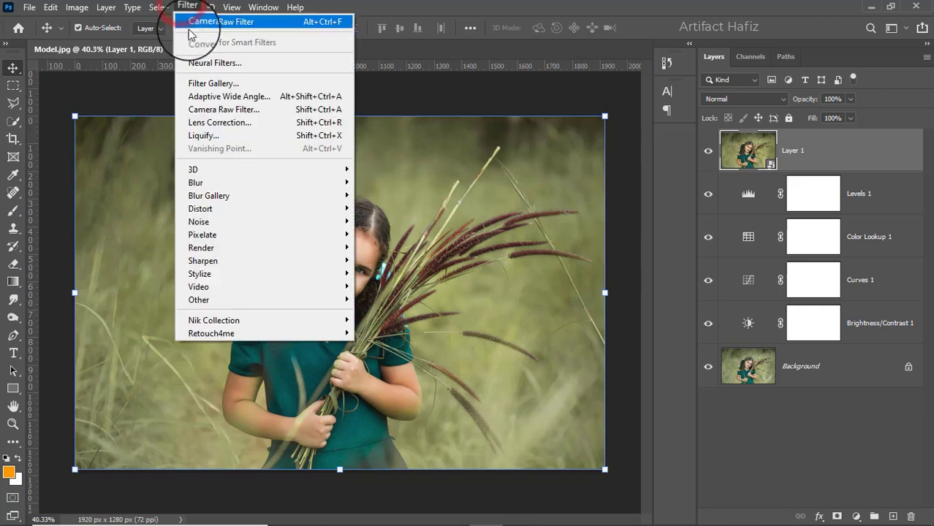
left_click(218, 110)
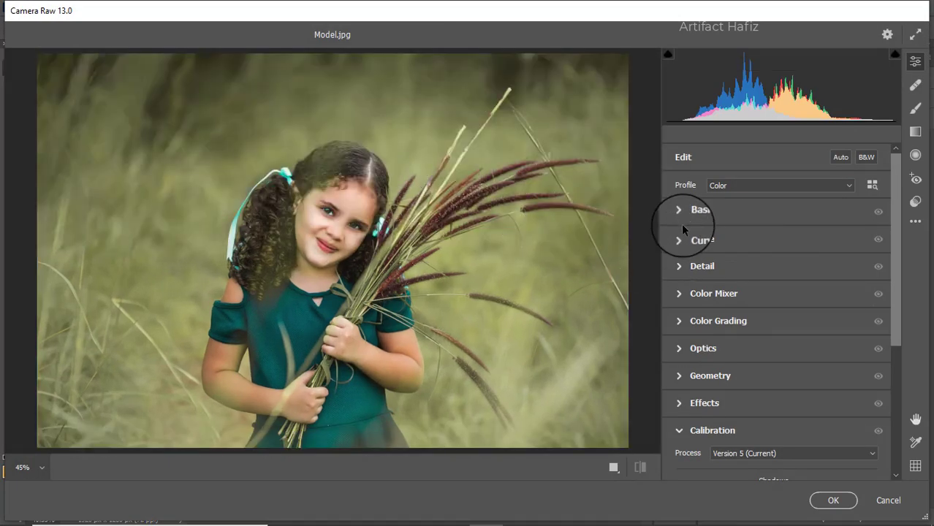
left_click(683, 210)
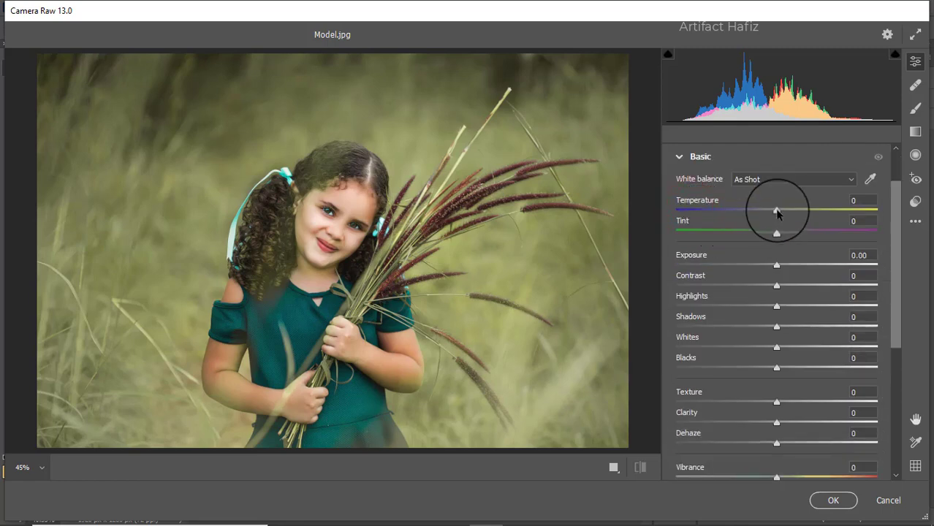
left_click_drag(776, 212, 742, 308)
left_click_drag(851, 313, 743, 317)
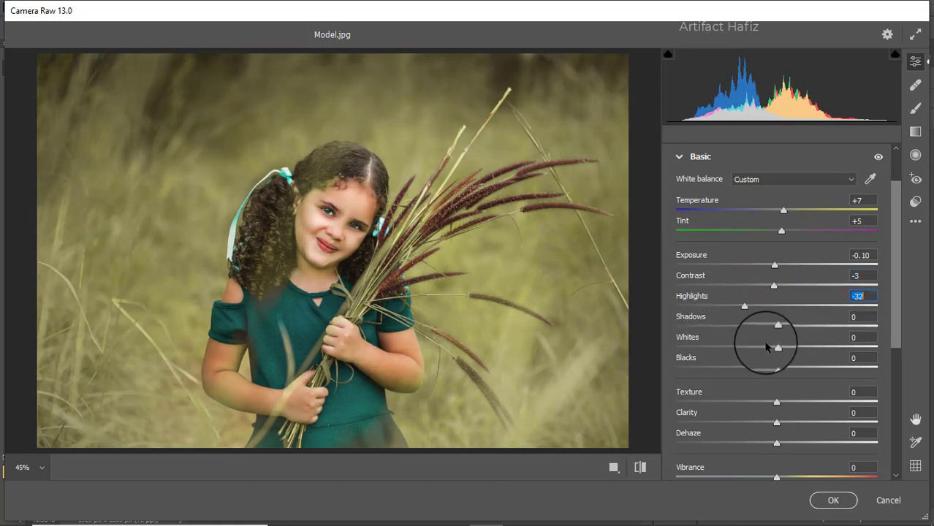
Set the Basic adjustments Whites to +34, Shadows to +9 and Blacks to +10.
left_click_drag(777, 348, 814, 350)
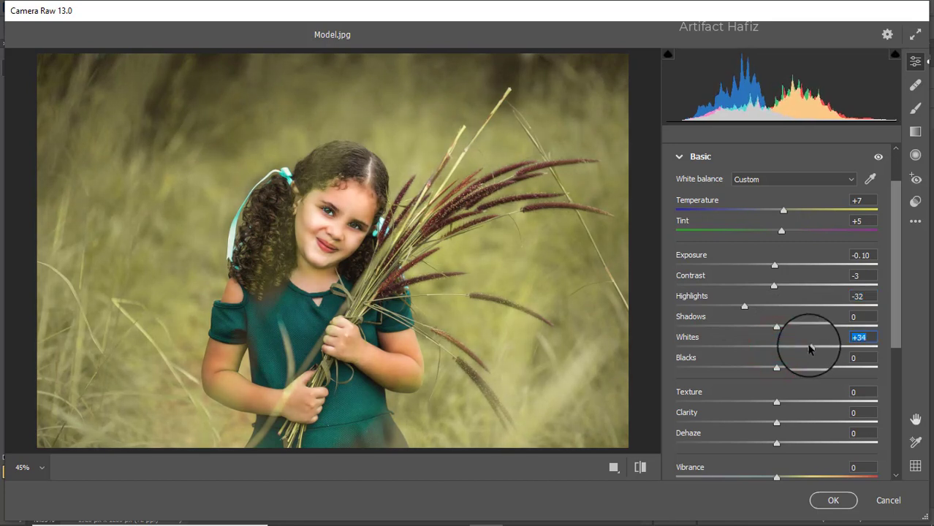
left_click_drag(776, 326, 786, 326)
mouse_move(776, 369)
left_mouse_down()
mouse_move(799, 369)
mouse_move(786, 370)
left_mouse_up()
Set Texture to -4, Clarity to +6, Dehaze to +36, Vibrance to +20 and Saturation to -4.
scroll(777, 355, "down", 2)
mouse_move(777, 337)
left_mouse_down()
mouse_move(780, 377)
mouse_move(782, 369)
left_mouse_up()
scroll(782, 350, "down", 2)
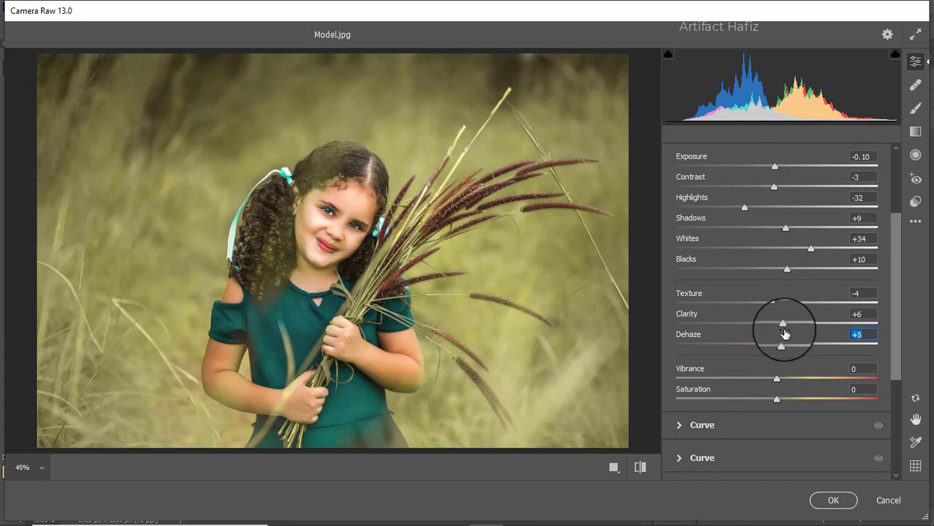
left_click_drag(781, 313, 820, 319)
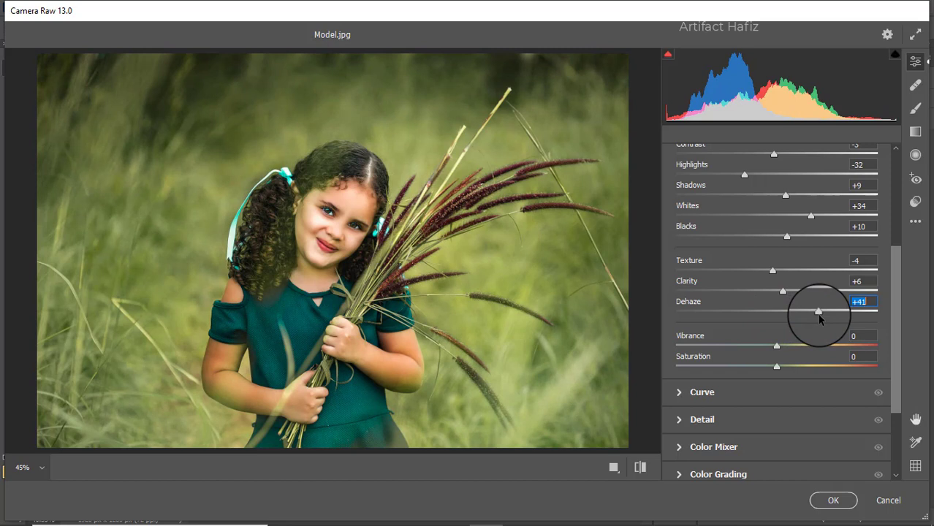
left_click_drag(820, 320, 813, 313)
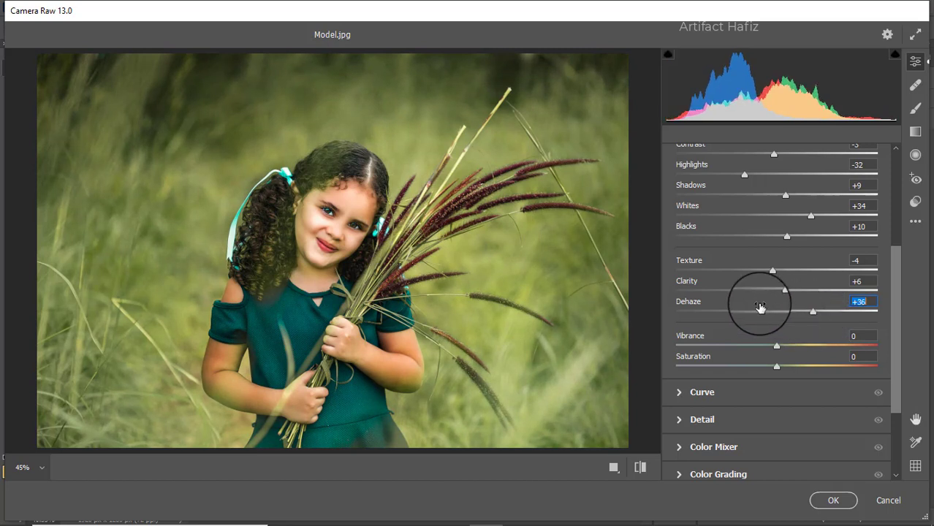
scroll(793, 280, "down", 2)
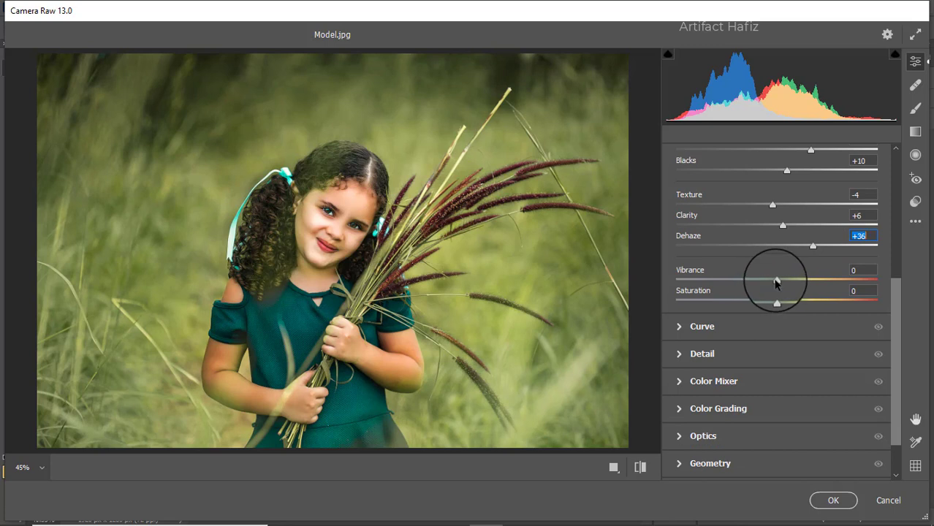
left_click_drag(774, 281, 765, 309)
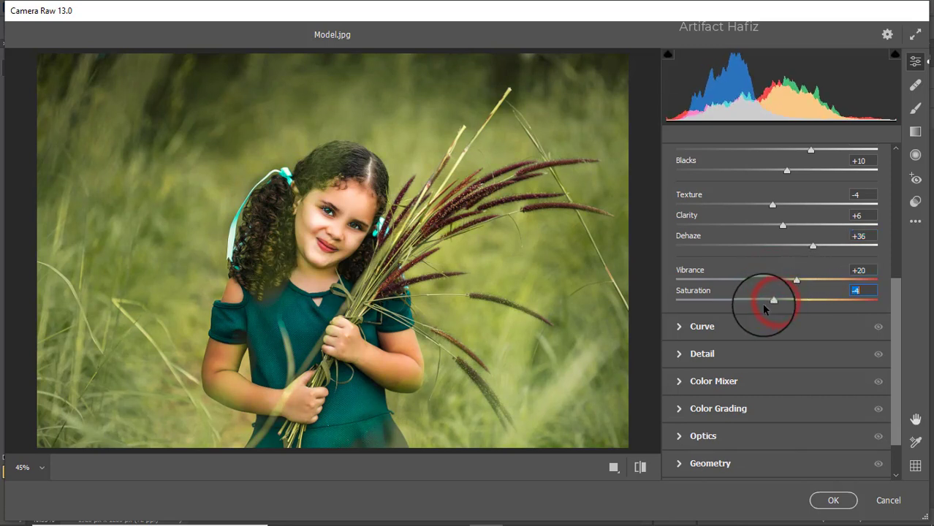
Raise the blue channel curve's black point slightly and add points at input 60, output 61 and input 193, output 194.
left_click(721, 327)
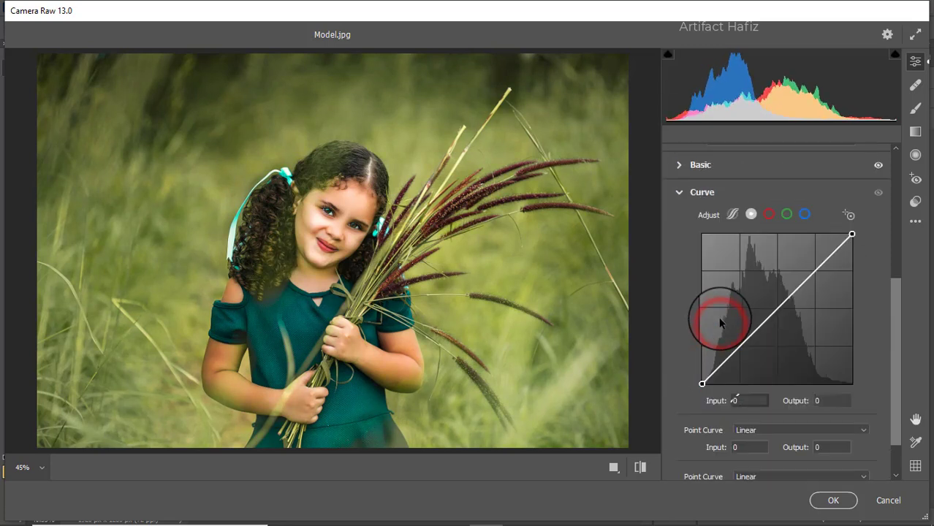
left_click(804, 215)
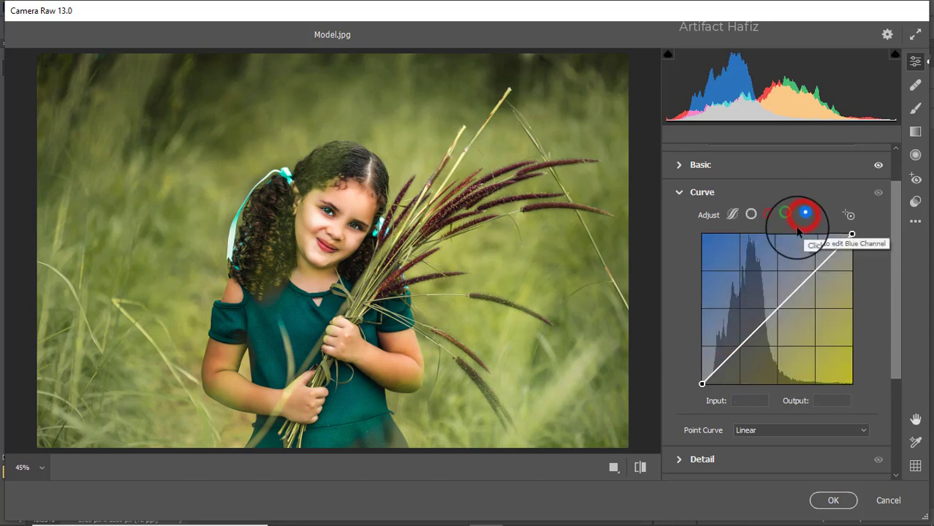
left_click(701, 383)
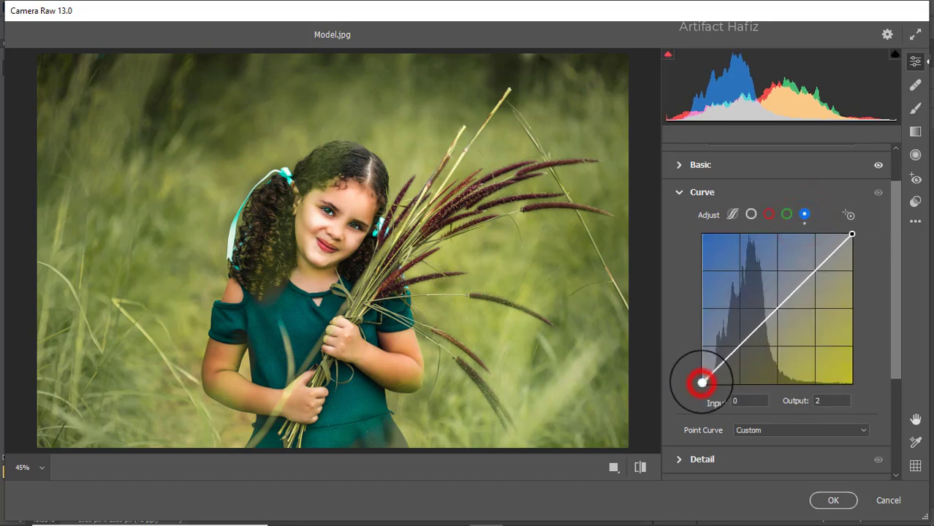
left_click(738, 348)
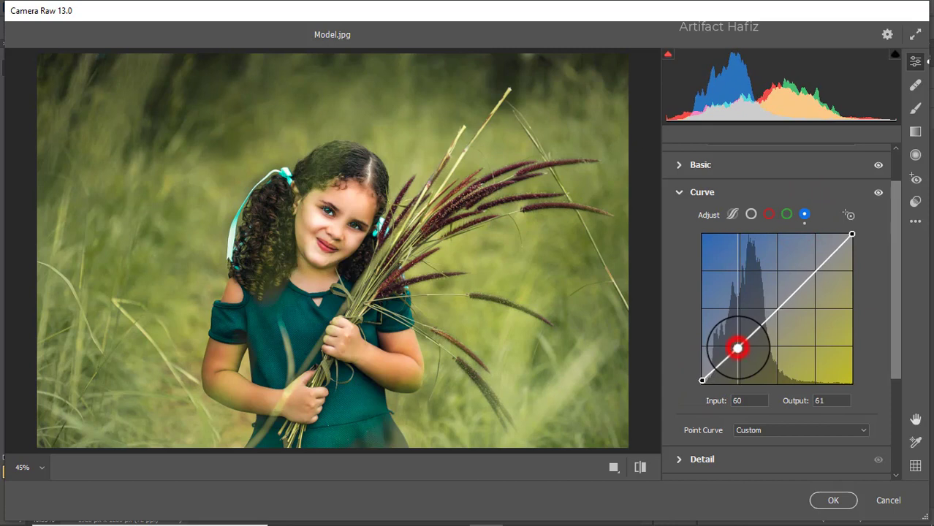
left_click(818, 271)
left_click_drag(817, 272, 816, 270)
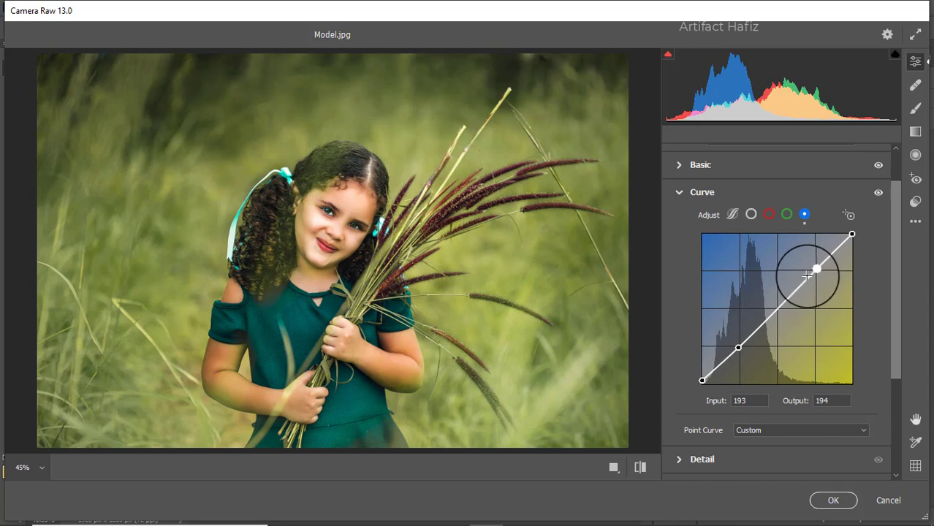
Set the Detail adjustments to Sharpening 8, Noise Reduction 8 and Color Noise Reduction 16.
scroll(780, 323, "down", 2)
left_click(722, 395)
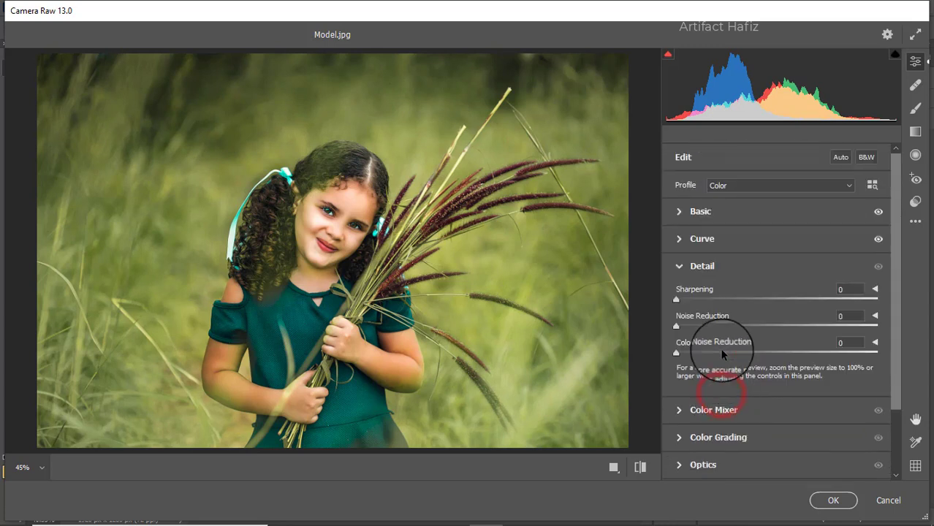
left_click_drag(677, 299, 688, 328)
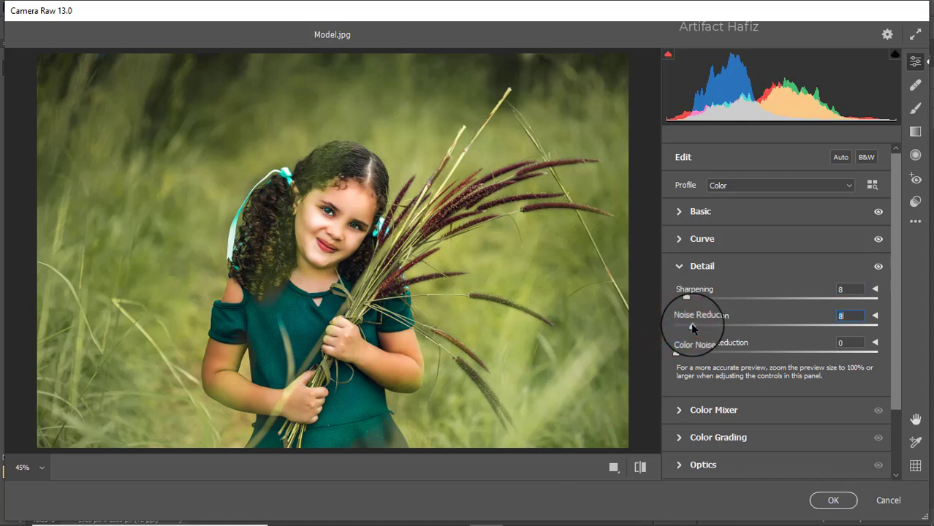
left_click_drag(675, 353, 708, 361)
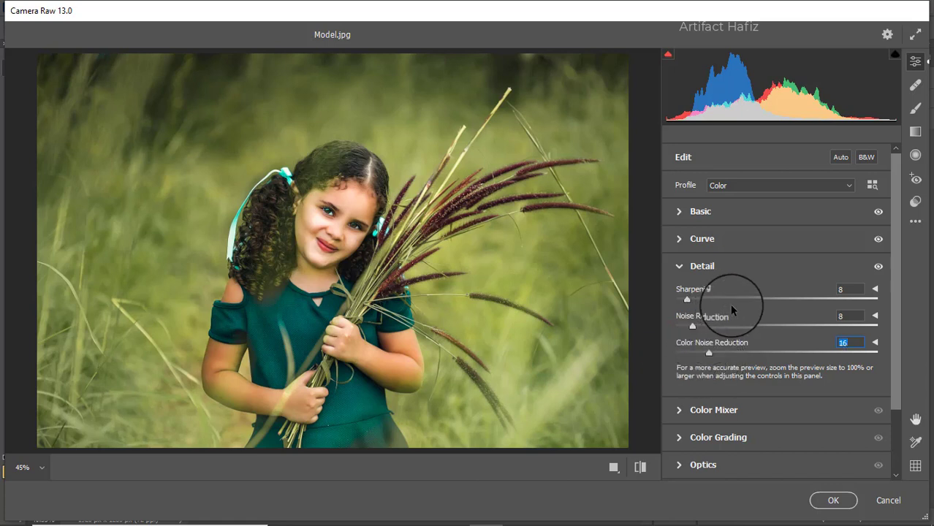
Set the Color Mixer saturation to Reds +16, Yellows -10, Greens -56, Aquas +11 and Blues +11.
scroll(734, 303, "down", 2)
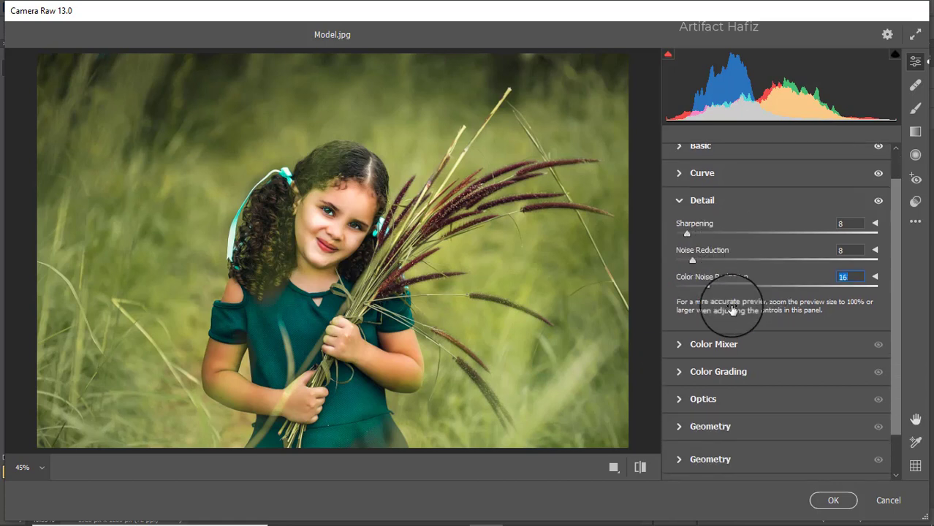
left_click(720, 353)
left_click(731, 248)
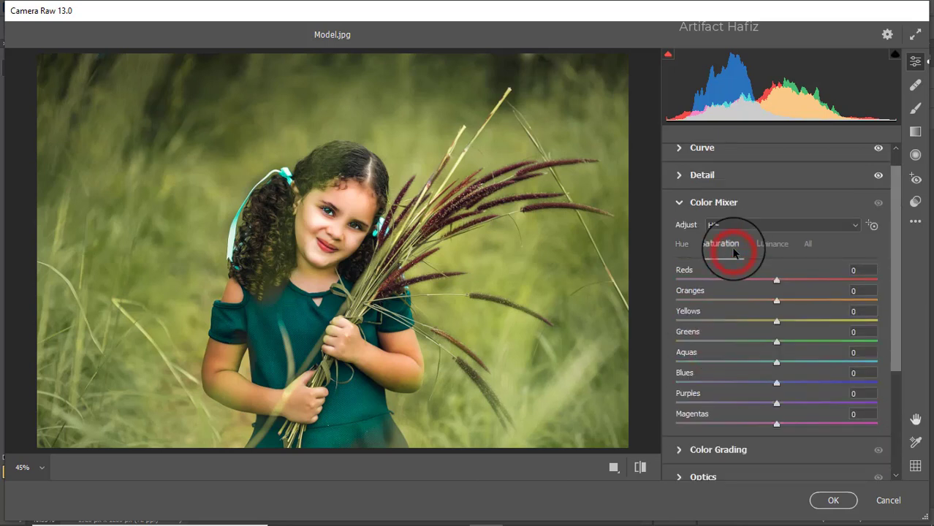
left_click_drag(779, 284, 819, 284)
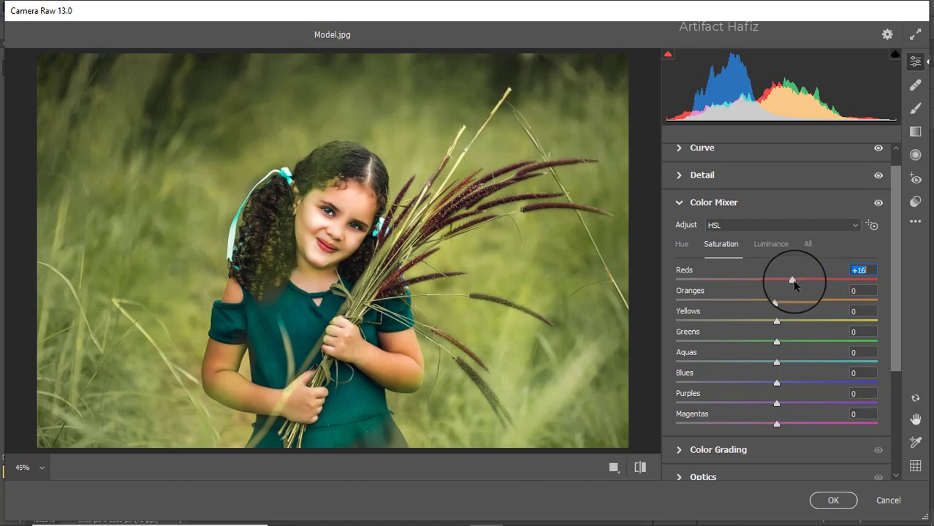
left_click(777, 321)
mouse_move(777, 322)
left_mouse_down()
mouse_move(746, 323)
mouse_move(795, 317)
mouse_move(701, 338)
mouse_move(753, 333)
mouse_move(721, 341)
mouse_move(726, 317)
mouse_move(820, 322)
mouse_move(740, 323)
mouse_move(767, 328)
left_mouse_up()
left_click_drag(776, 361, 788, 383)
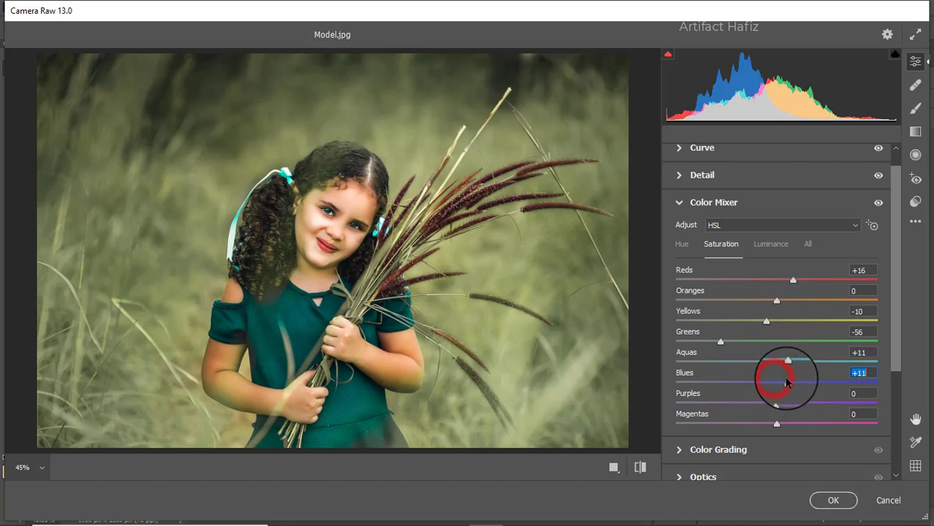
Set the Color Mixer luminance to Reds +9, Oranges +4, Yellows -9 and Greens -21.
left_click(772, 245)
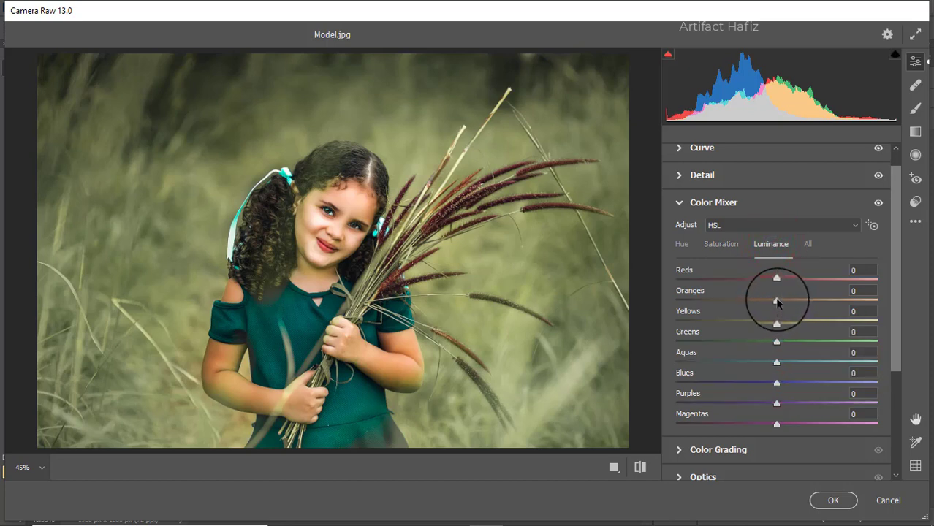
left_click_drag(777, 300, 785, 278)
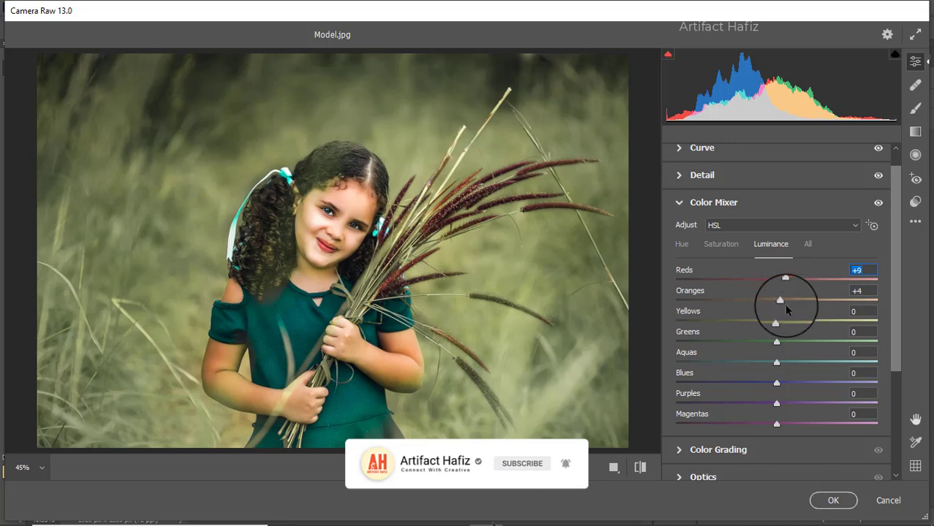
mouse_move(777, 341)
left_mouse_down()
mouse_move(817, 340)
mouse_move(707, 345)
mouse_move(759, 338)
mouse_move(739, 313)
mouse_move(716, 320)
mouse_move(784, 320)
mouse_move(769, 328)
left_mouse_up()
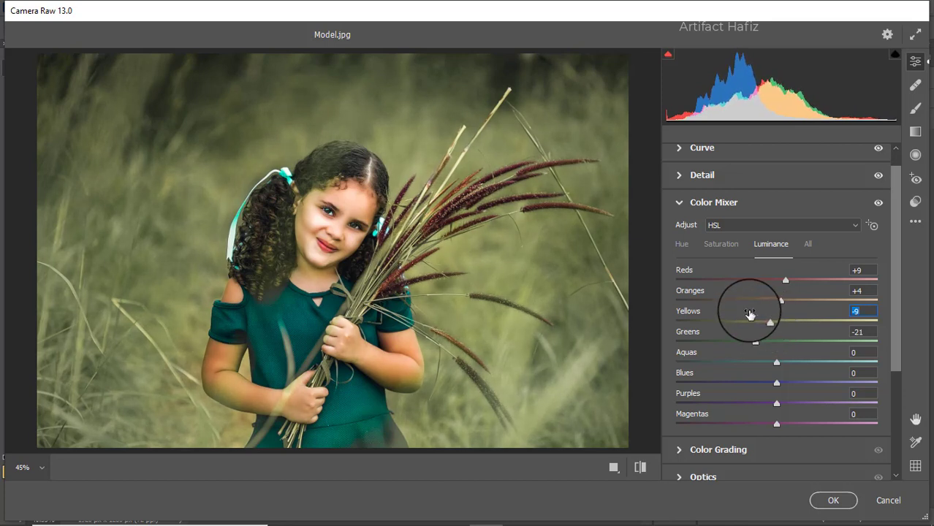
Set the Color Mixer hue to Yellows -57, Greens +45, Aquas -22 and Blues -30.
left_click(685, 246)
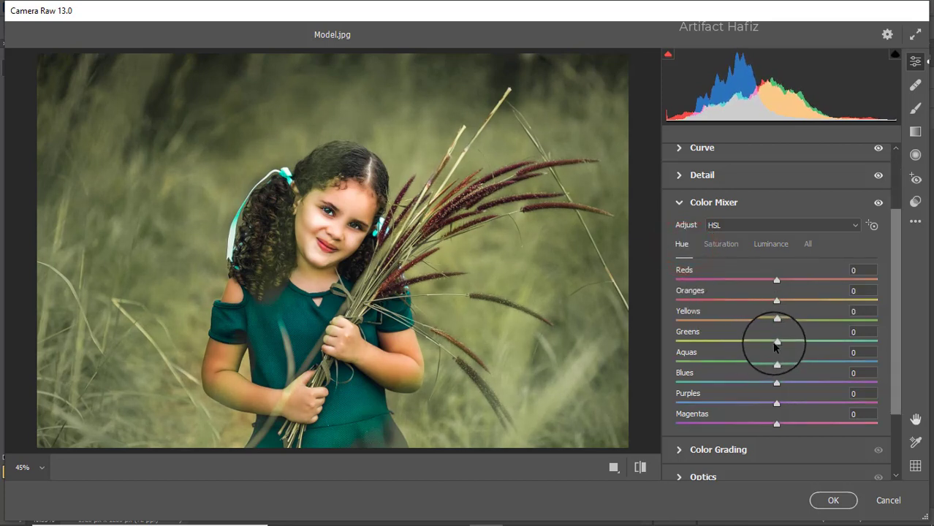
left_click_drag(777, 341, 724, 327)
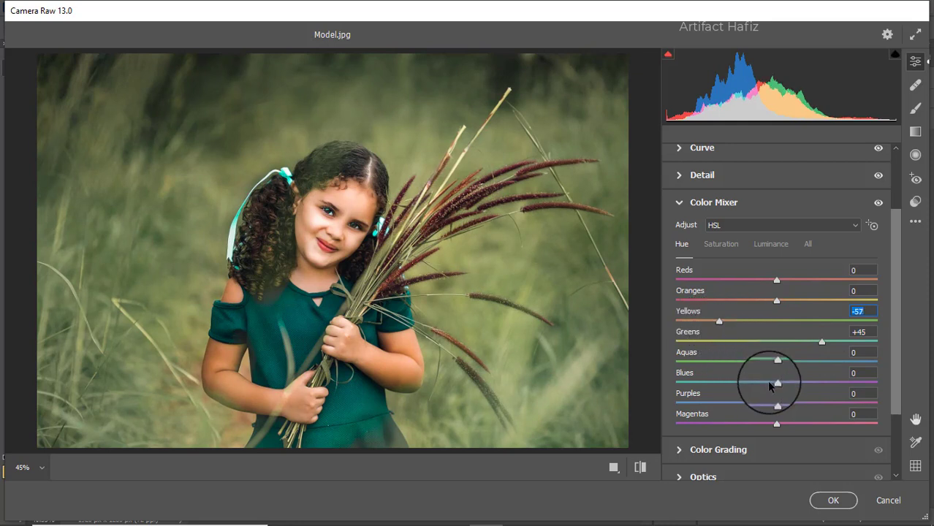
left_click_drag(777, 361, 746, 389)
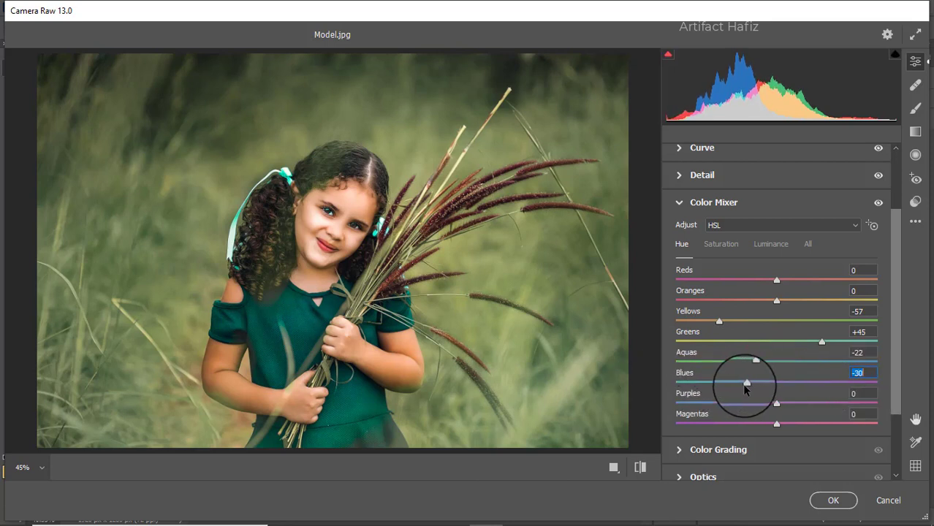
Color grade the shadows to hue 259, saturation 11, and tint the highlights slightly yellow-orange and the midtones slightly red.
left_click(731, 451)
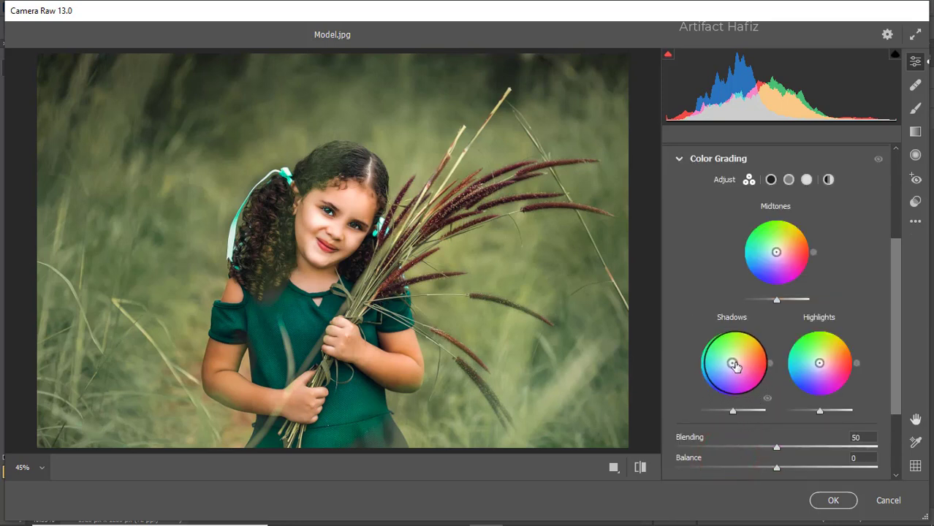
left_click_drag(732, 362, 716, 439)
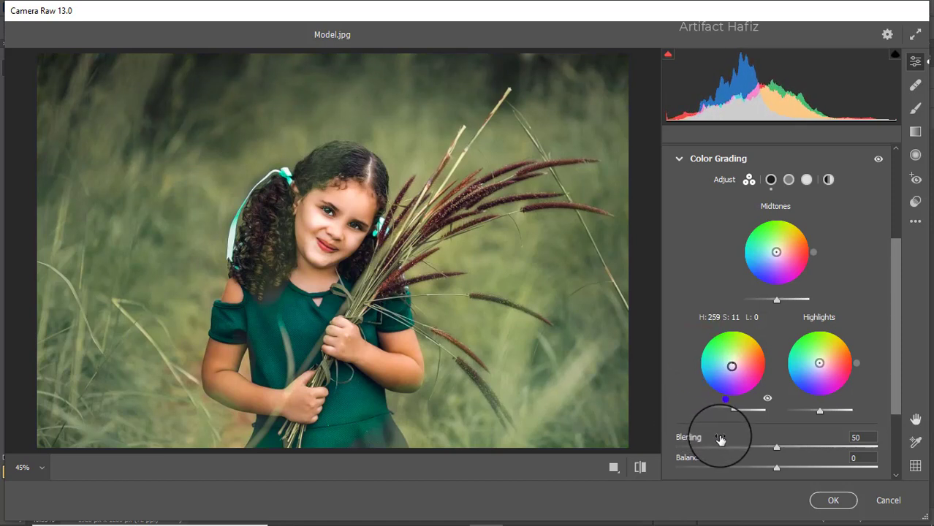
left_click_drag(819, 364, 855, 319)
left_click_drag(780, 248, 892, 247)
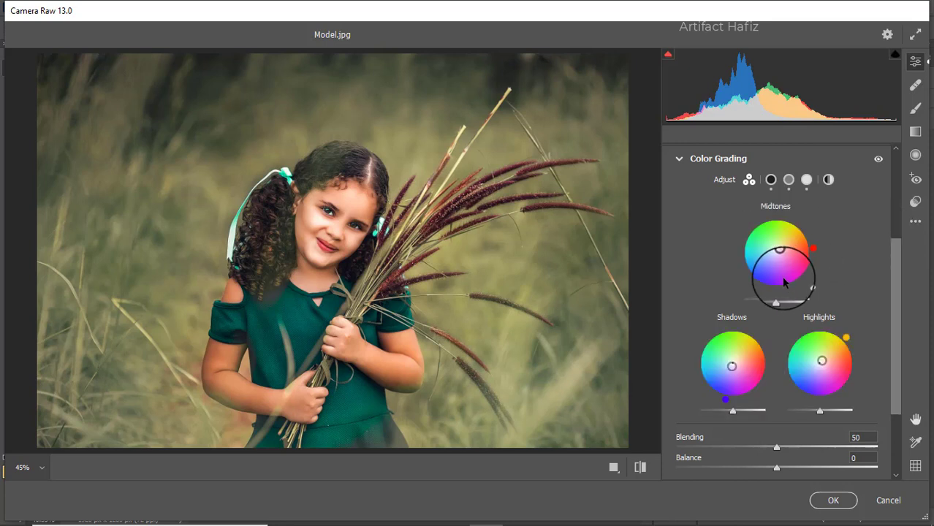
Set the Calibration saturation to -41 for the red primary, +35 for the green primary and -14 for the blue primary.
scroll(781, 280, "down", 5)
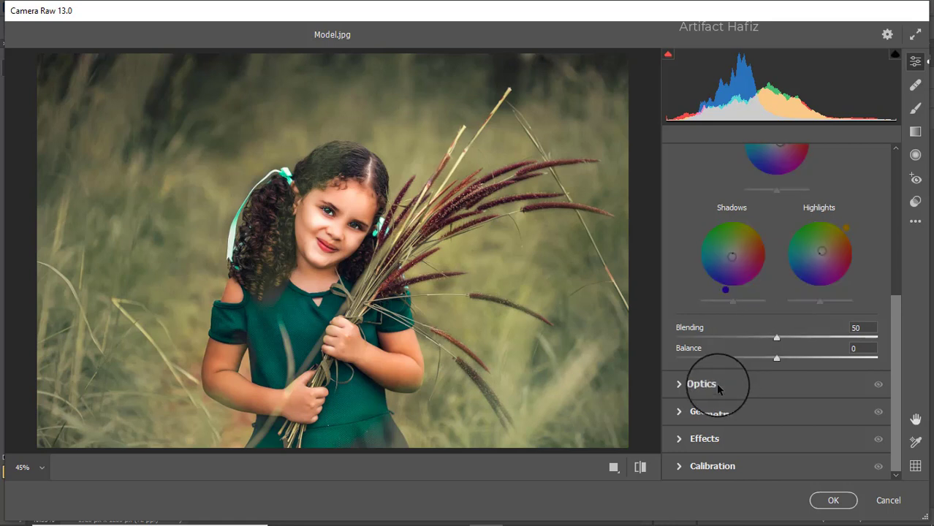
left_click(719, 465)
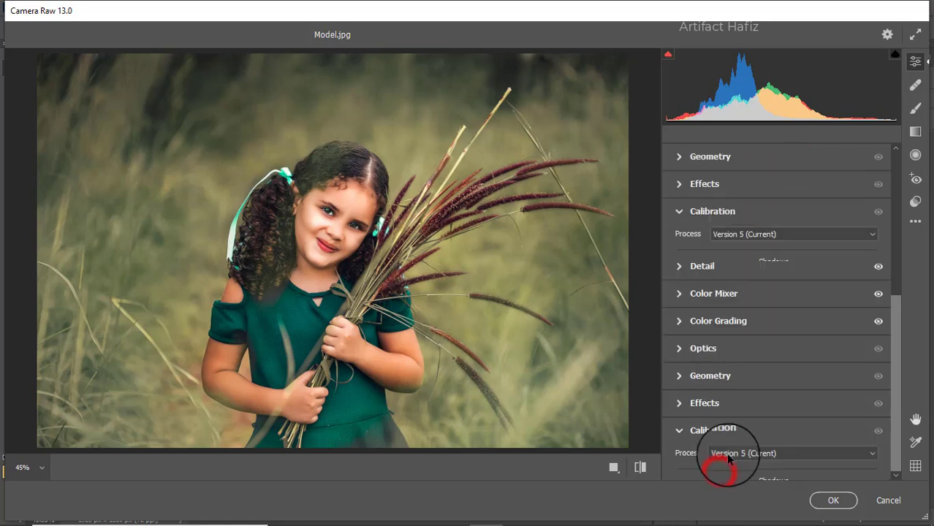
left_click_drag(778, 344, 753, 345)
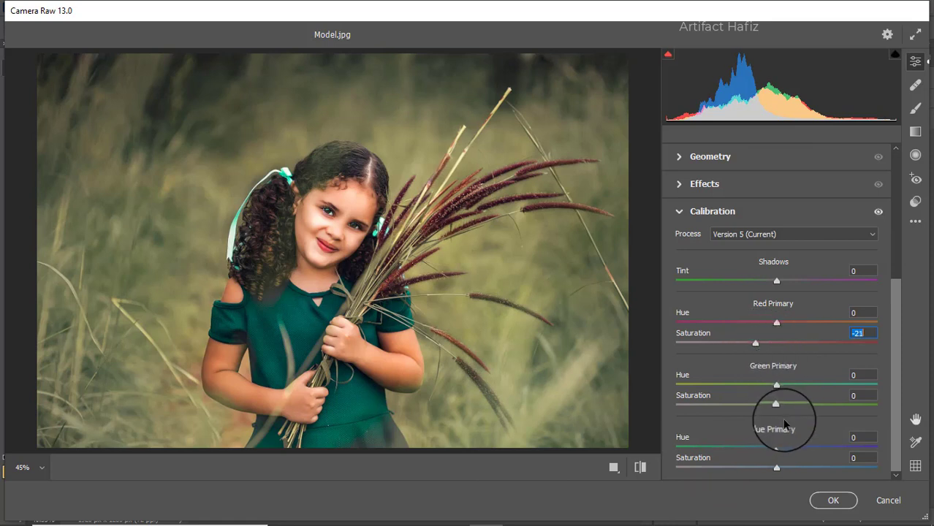
left_click_drag(777, 409, 810, 408)
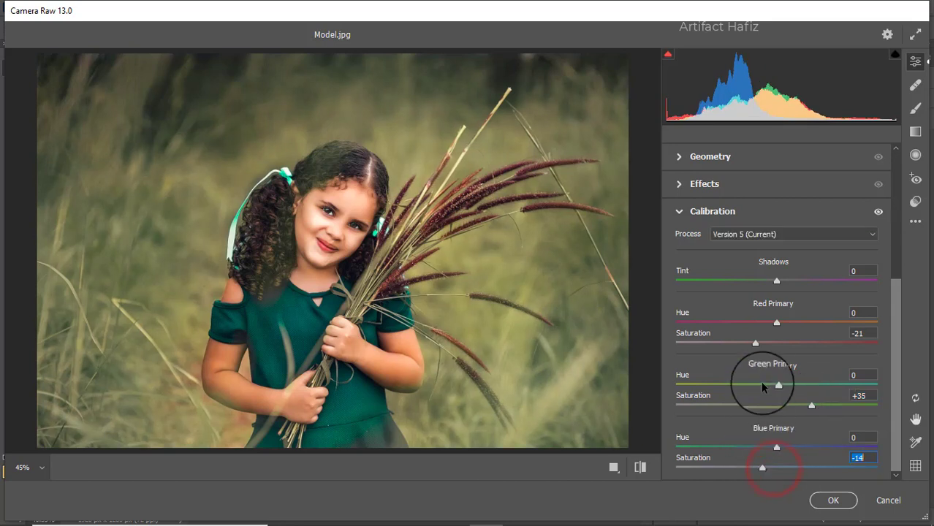
left_click_drag(752, 344, 735, 346)
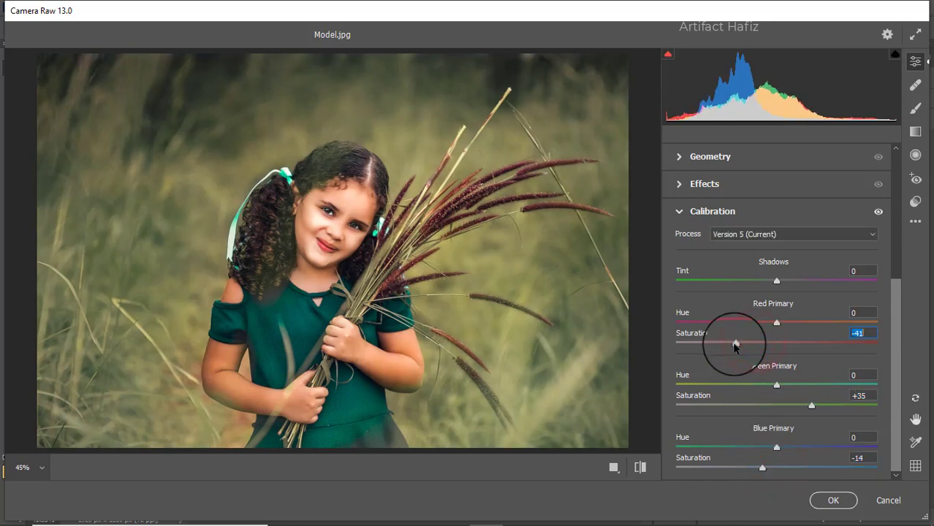
Add a graduated filter from just beyond the photo's lower-left corner up to the grass beside the girl's head, with Exposure -2.00.
left_click(913, 134)
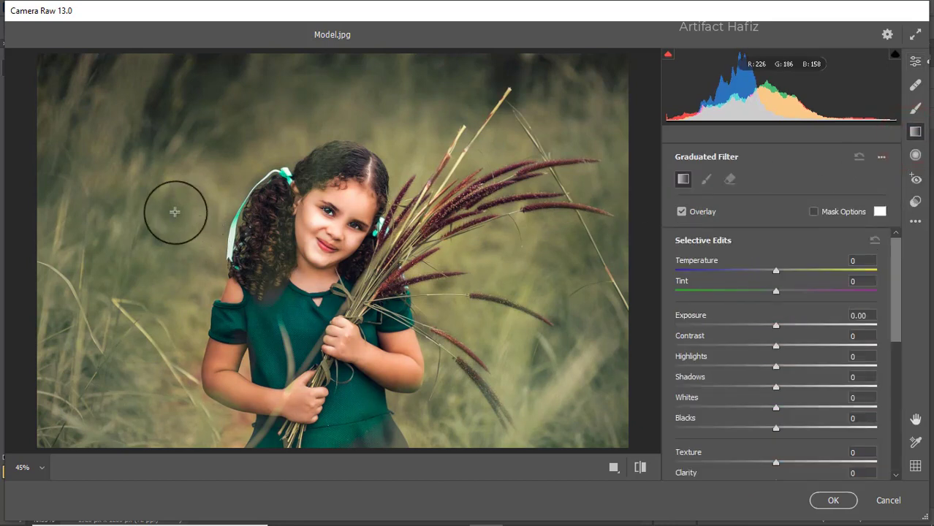
left_click_drag(40, 411, 198, 359)
left_click_drag(776, 324, 737, 329)
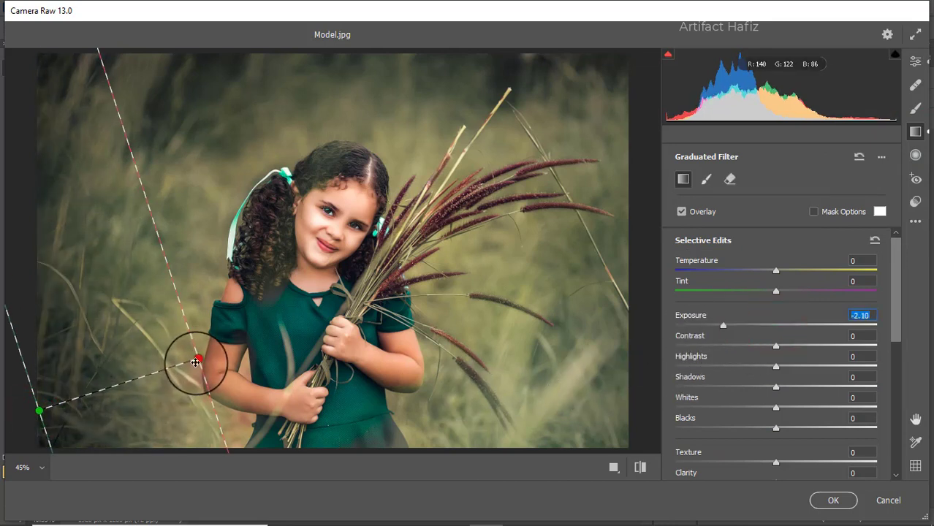
left_click_drag(202, 364, 139, 242)
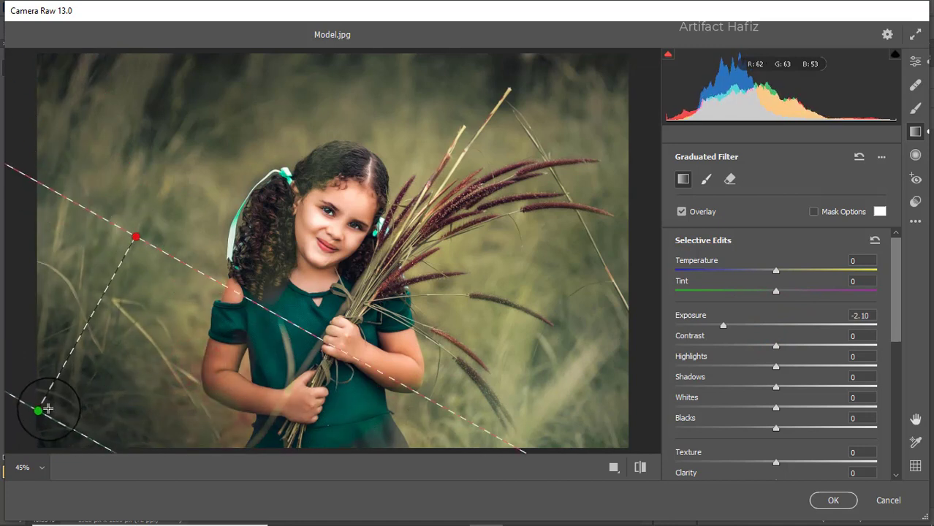
left_click_drag(40, 413, 29, 447)
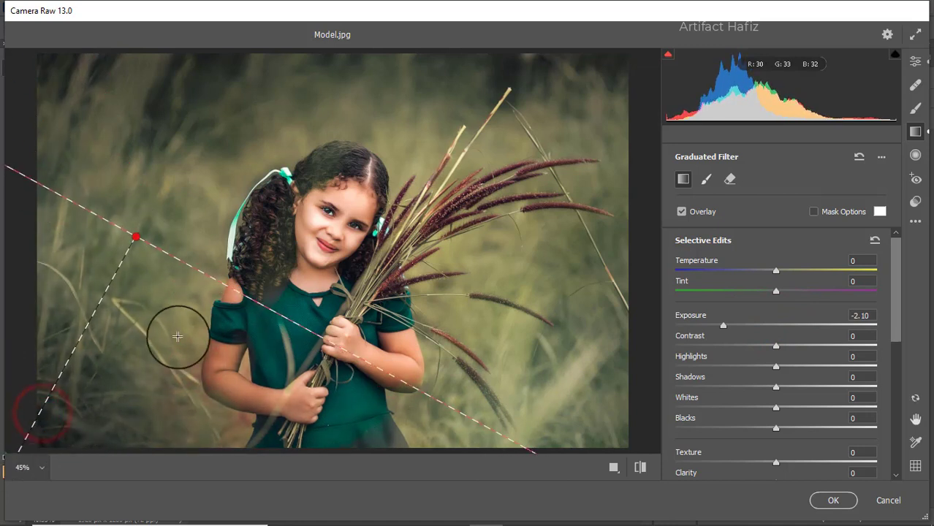
left_click(136, 240)
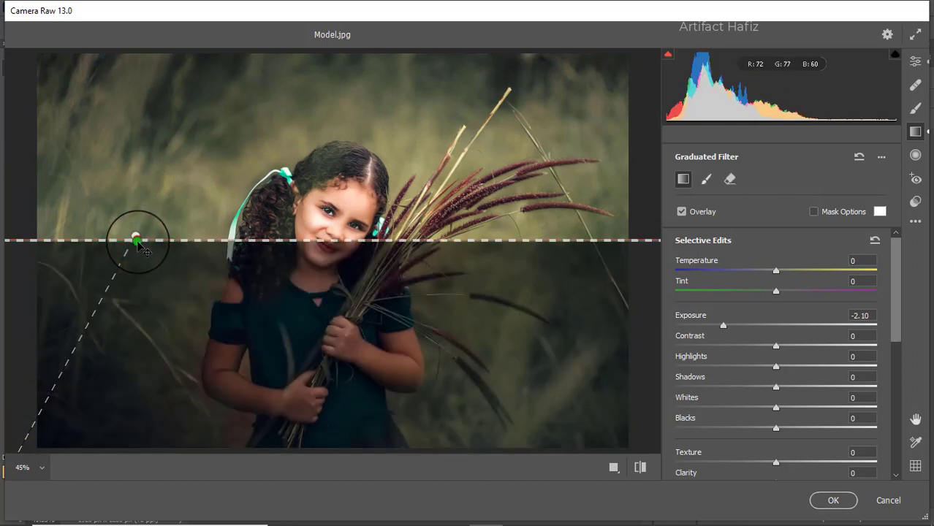
left_click_drag(144, 250, 88, 227)
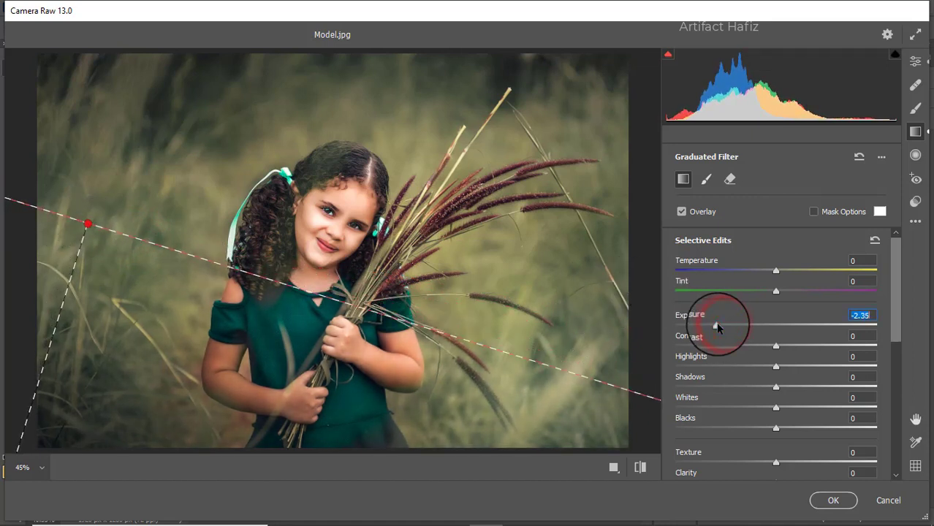
left_click_drag(722, 326, 725, 324)
Add a second graduated filter from the photo's upper-left edge diagonally to the girl's neck, with Exposure +1.70.
mouse_move(44, 113)
left_mouse_down()
mouse_move(168, 175)
mouse_move(370, 311)
mouse_move(125, 98)
mouse_move(64, 84)
mouse_move(137, 81)
mouse_move(252, 125)
mouse_move(331, 218)
left_mouse_up()
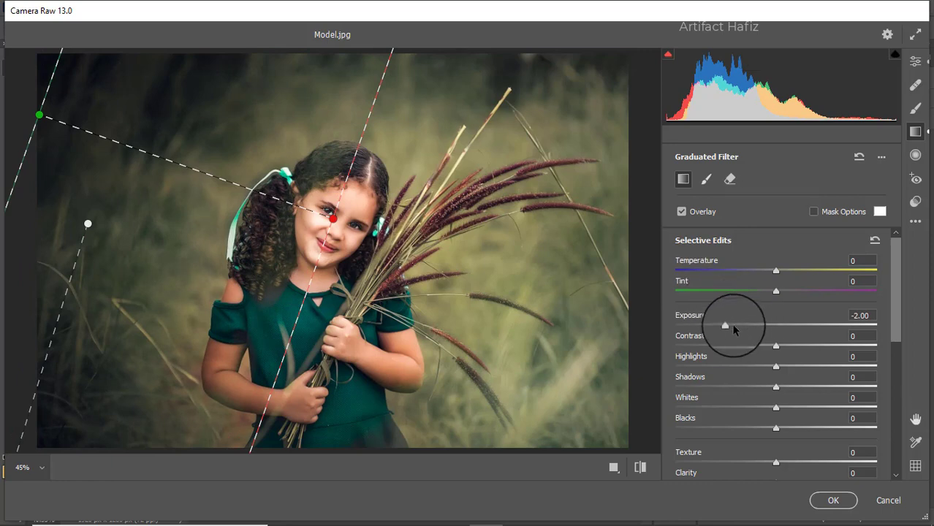
left_click_drag(733, 327, 765, 333)
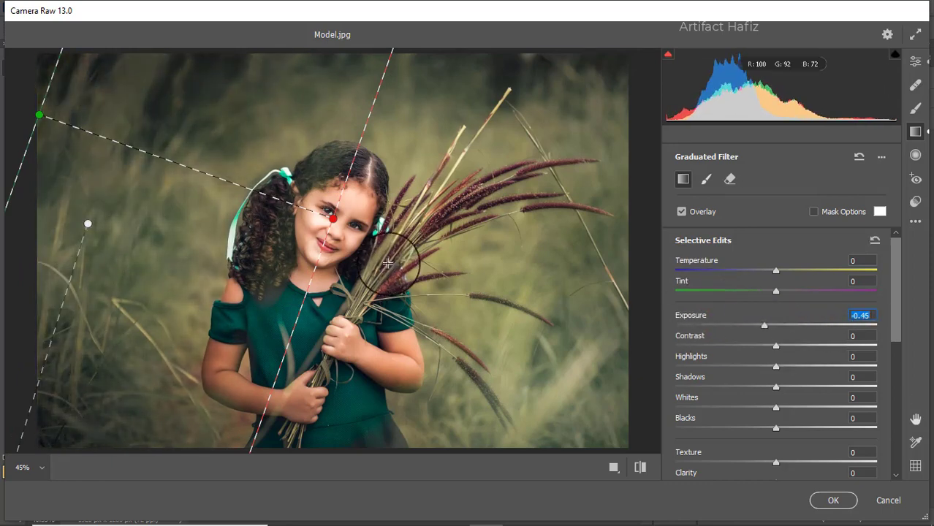
left_click_drag(332, 218, 323, 279)
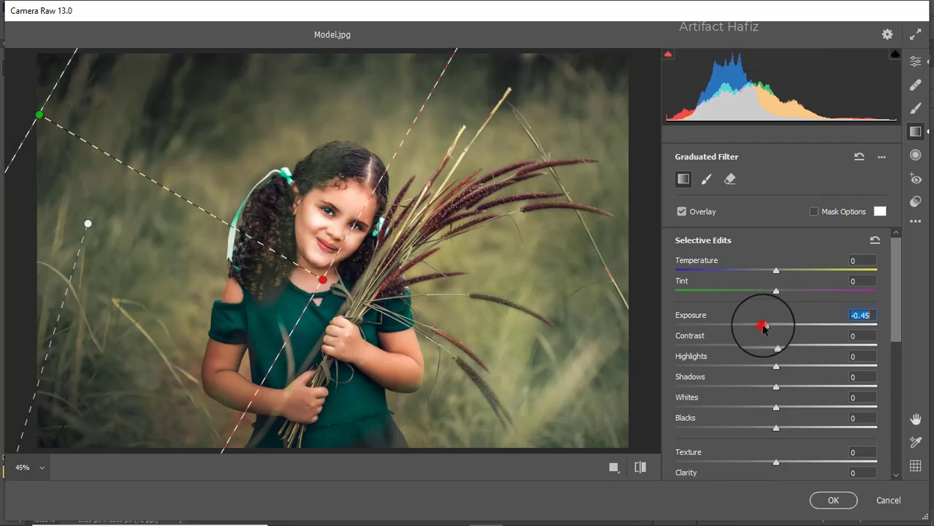
left_click_drag(762, 328, 818, 330)
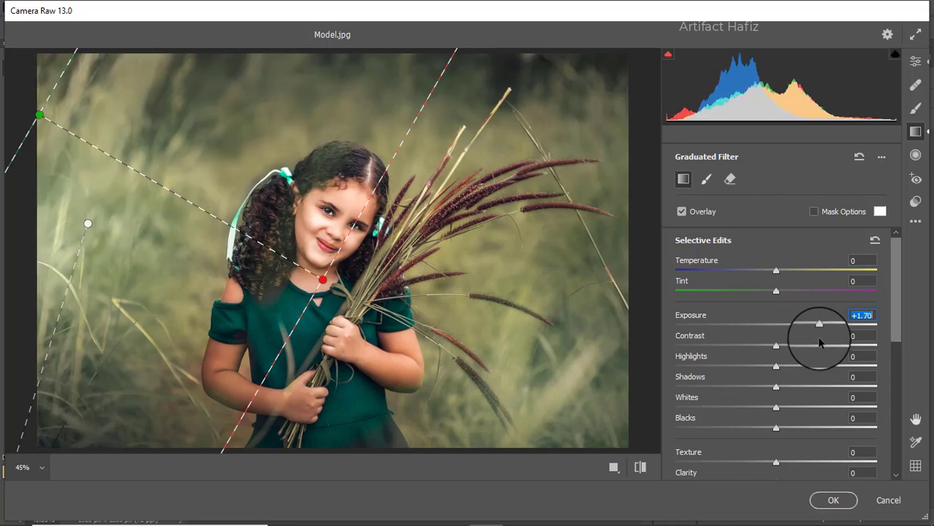
Reposition the second graduated filter to run from above the photo's top edge down to the girl's chest, and set its Exposure to +0.80.
left_click_drag(324, 280, 44, 319)
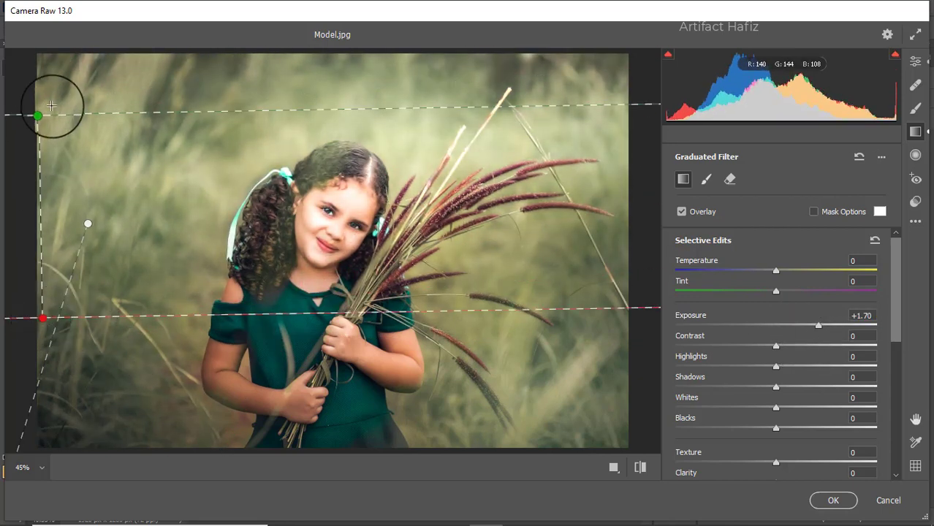
left_click_drag(40, 115, 268, 93)
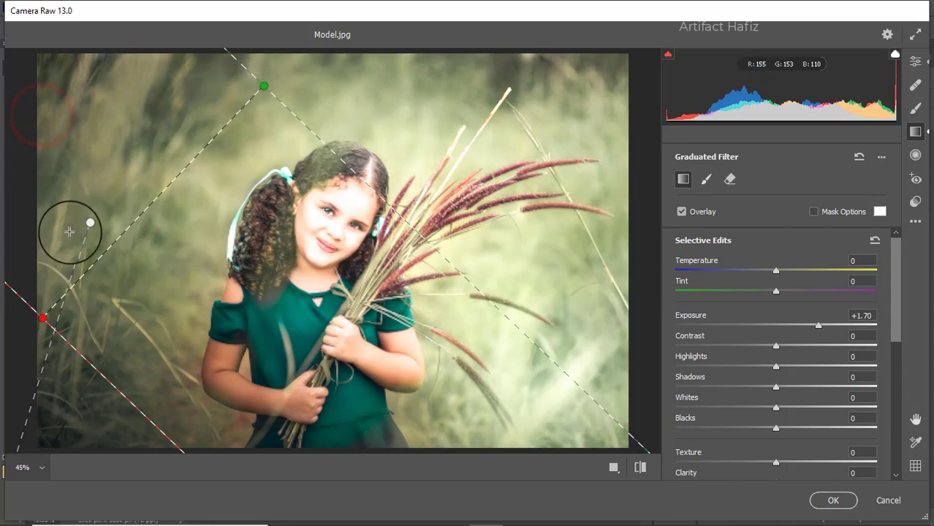
left_click_drag(49, 330, 270, 355)
left_click_drag(265, 86, 254, 25)
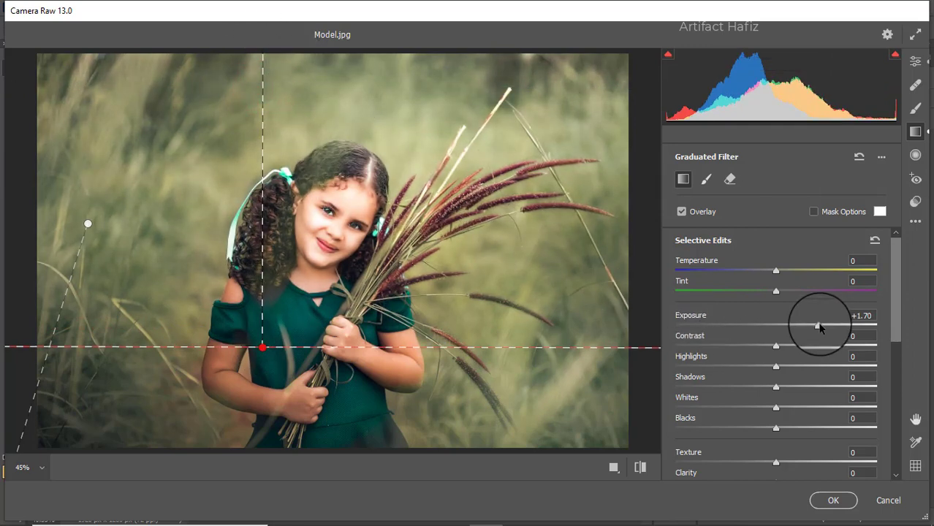
left_click_drag(819, 328, 795, 328)
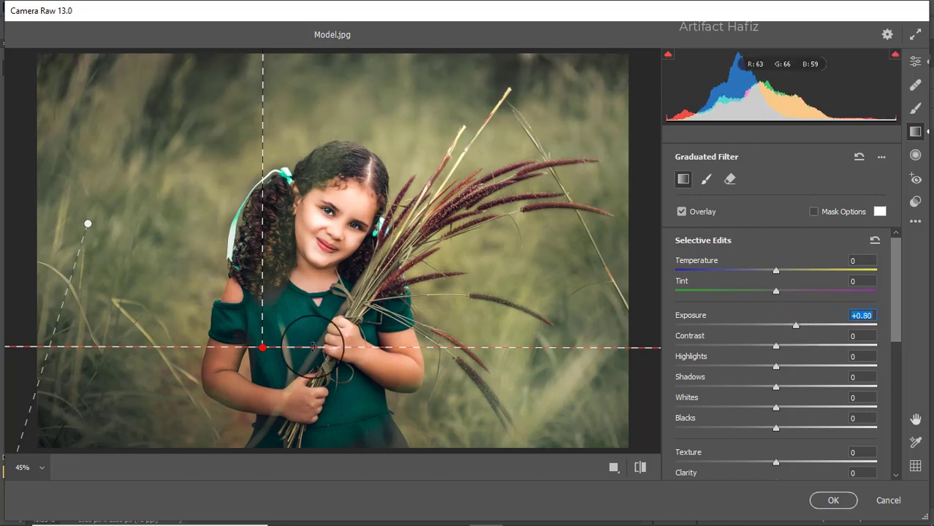
left_click_drag(269, 359, 302, 332)
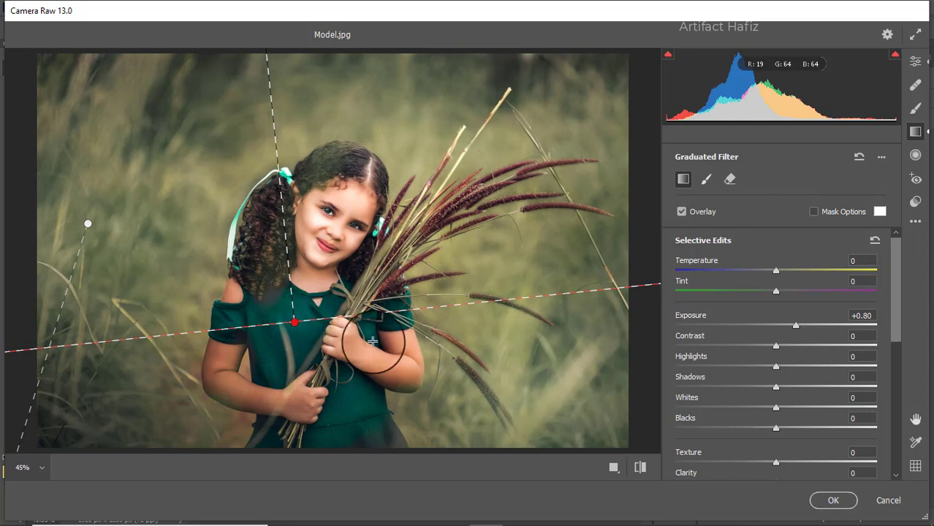
Return to the Edit adjustments and compare the photo before and after side by side.
left_click(917, 61)
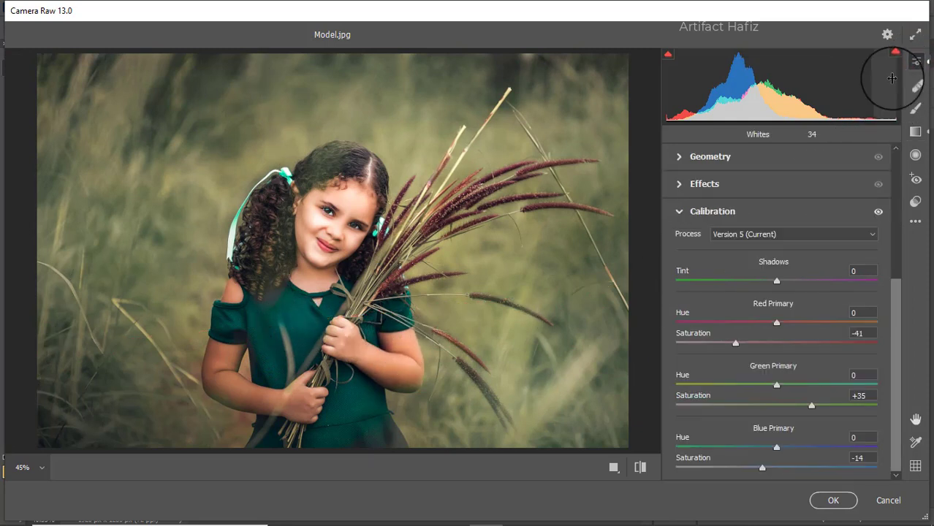
left_click(614, 468)
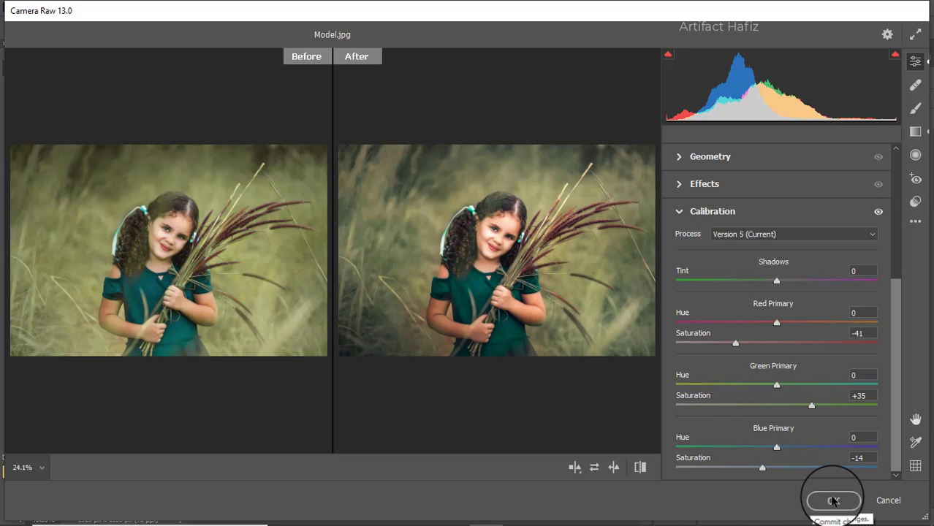
Slightly raise the black end of the RGB point curve, add a point at Input 61, Output 70, and apply the Camera Raw filter.
scroll(698, 212, "up", 1)
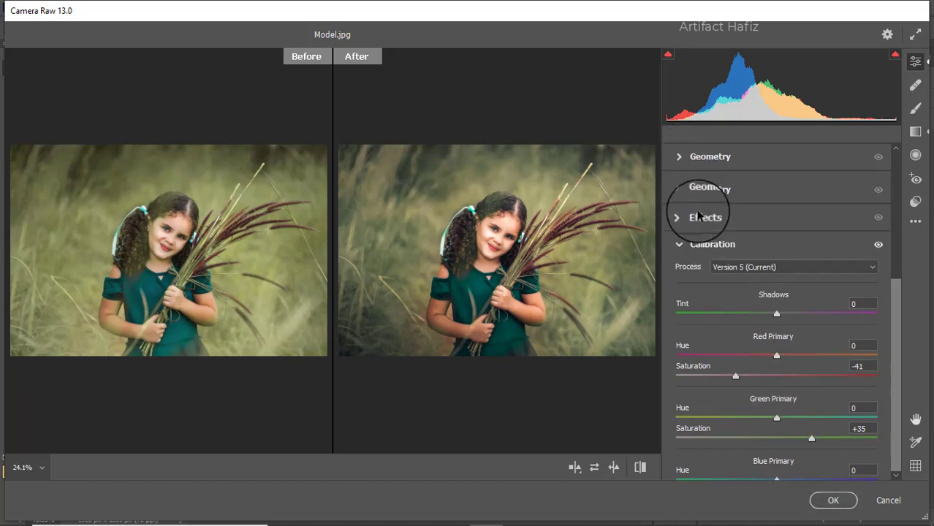
scroll(698, 215, "up", 5)
left_click(681, 212)
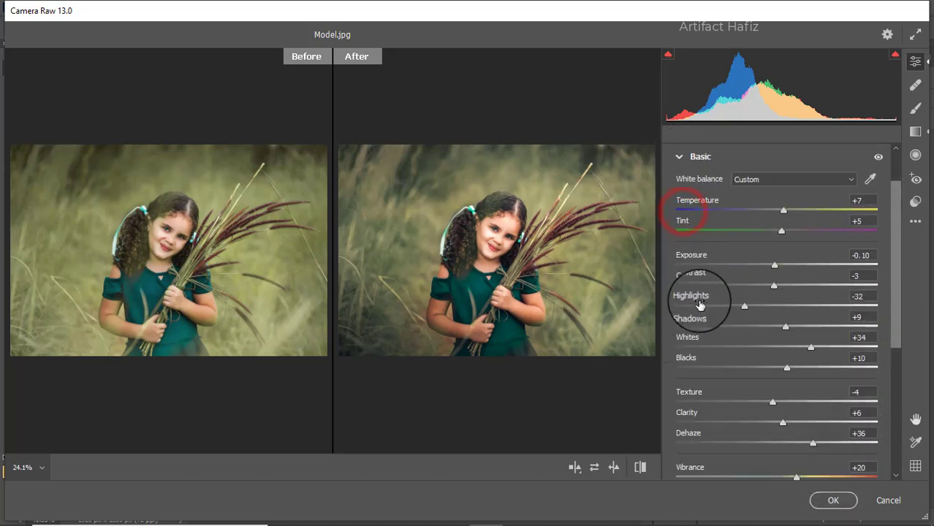
scroll(723, 313, "down", 3)
scroll(722, 313, "down", 2)
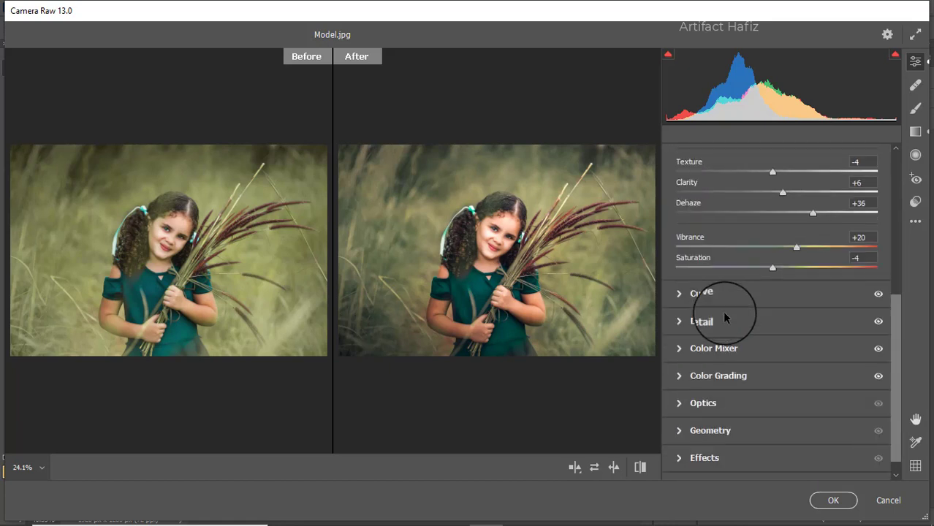
left_click(721, 298)
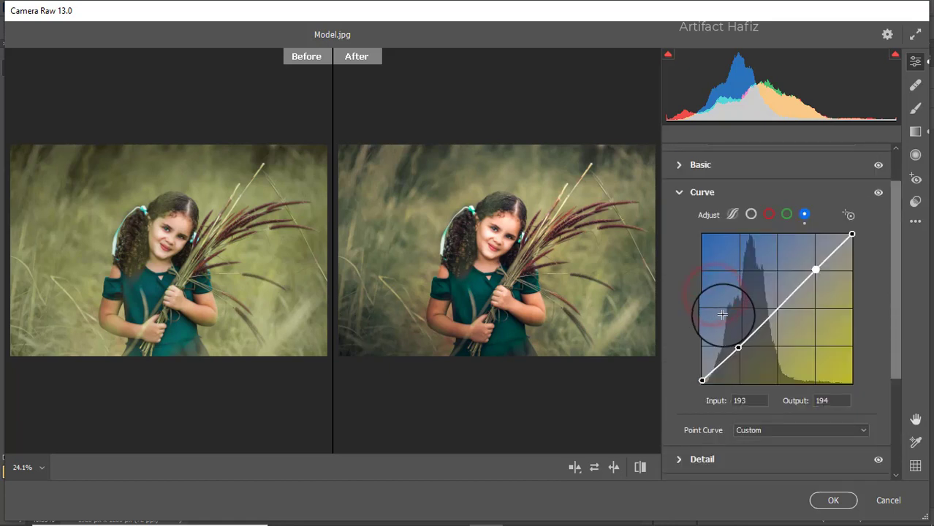
left_click(751, 215)
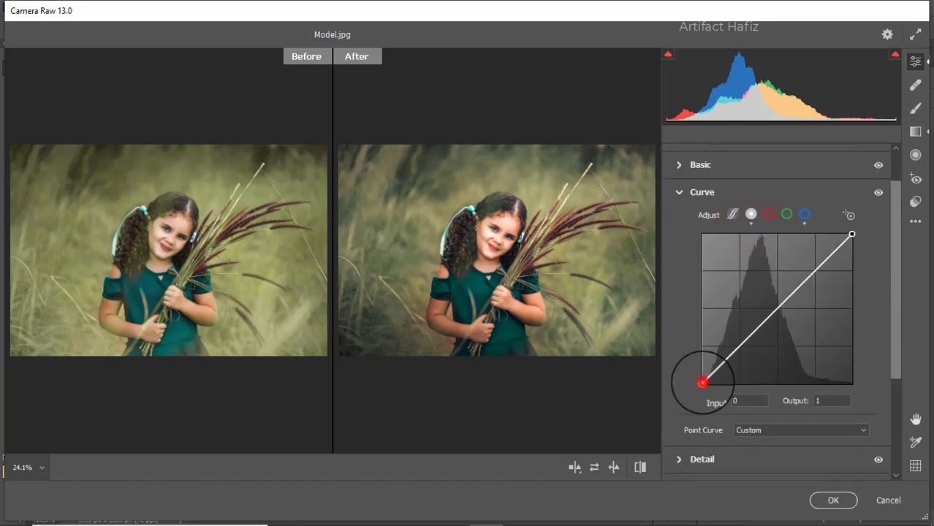
left_click_drag(702, 382, 688, 371)
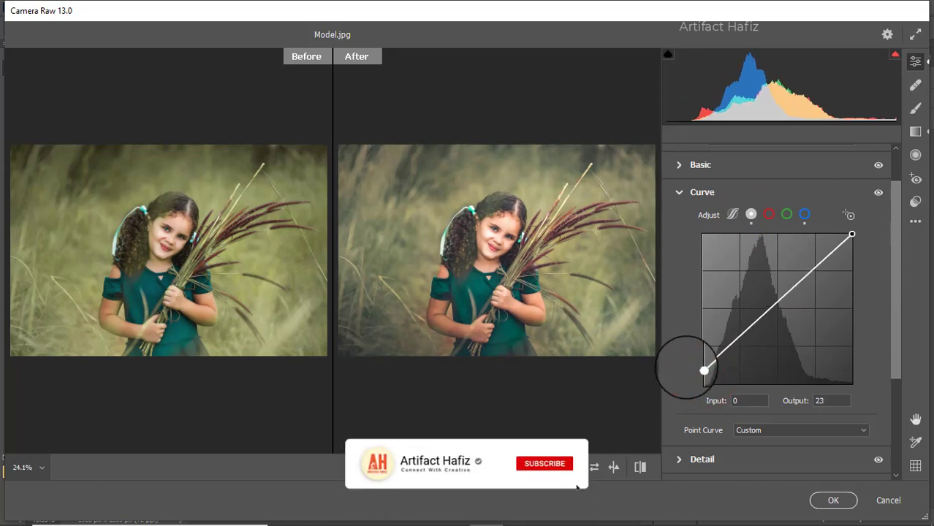
left_click_drag(700, 371, 700, 376)
left_click_drag(734, 344, 738, 344)
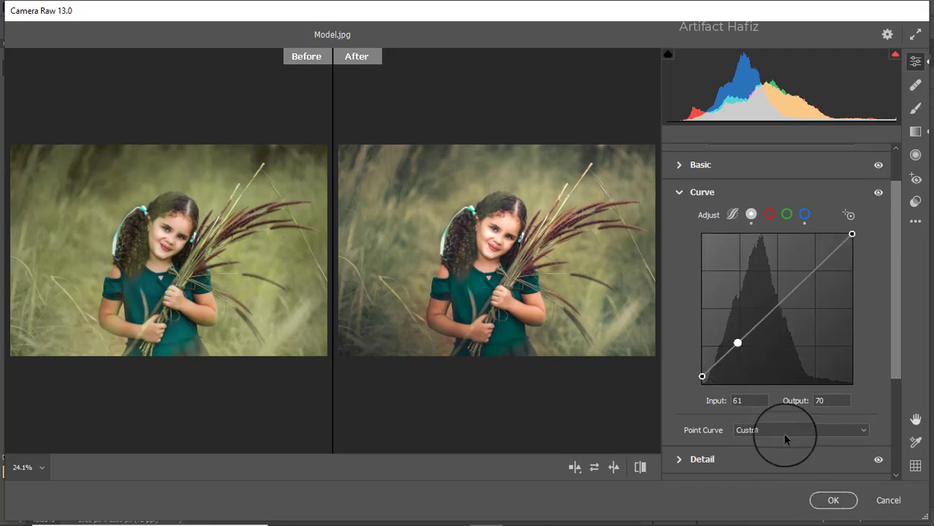
left_click(833, 501)
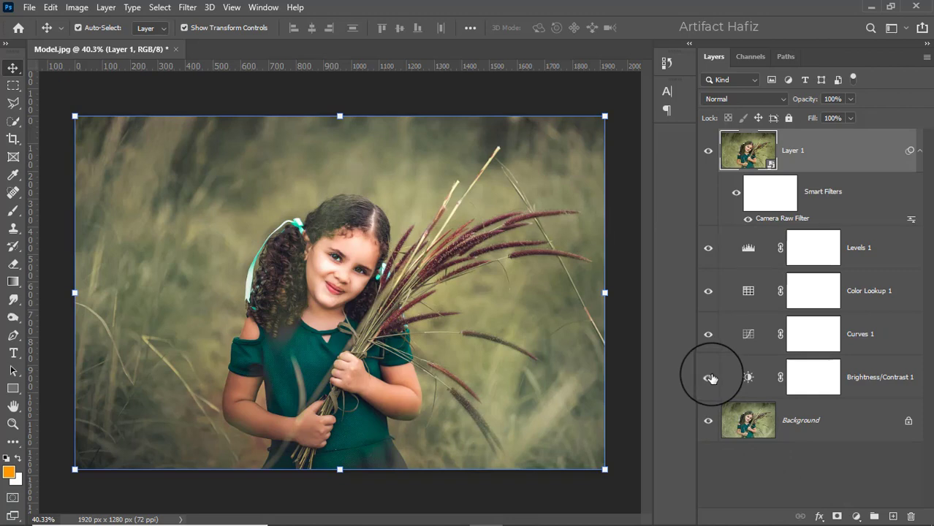
Toggle all layers above the Background off and on repeatedly to compare the original photo with the graded result.
key("alt")
left_click(708, 422, "alt")
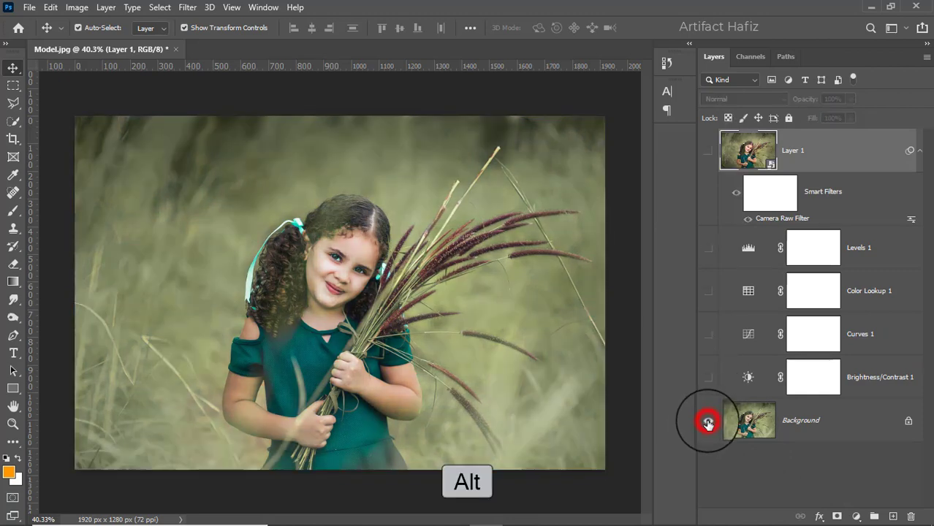
left_click(708, 422, "alt")
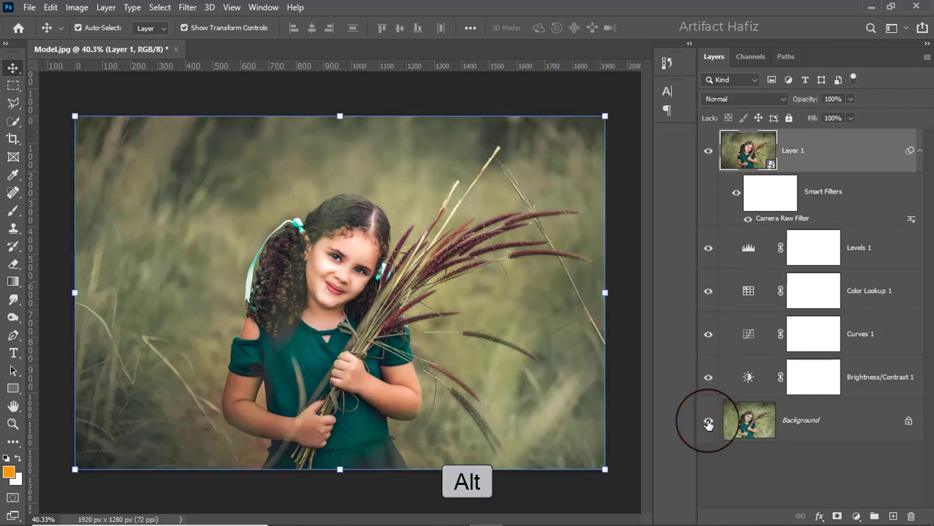
left_click(708, 422, "alt")
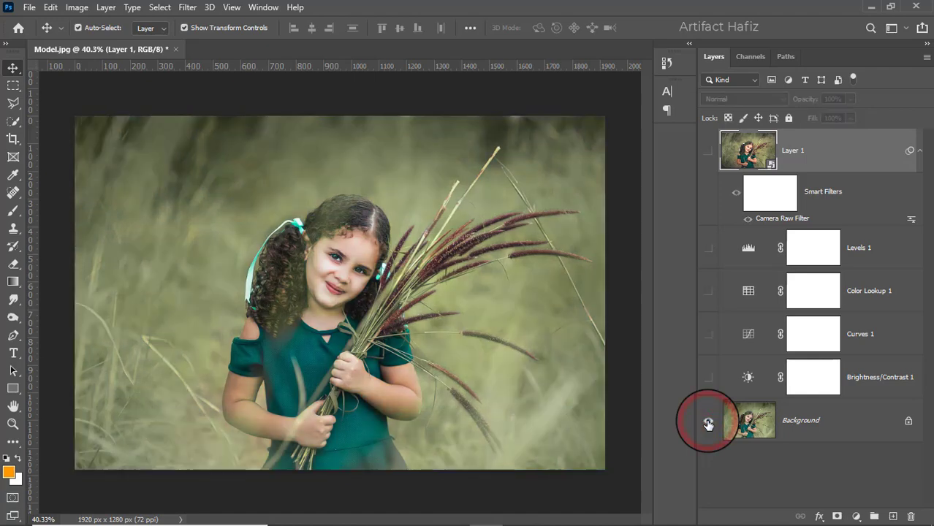
left_click(708, 422, "alt")
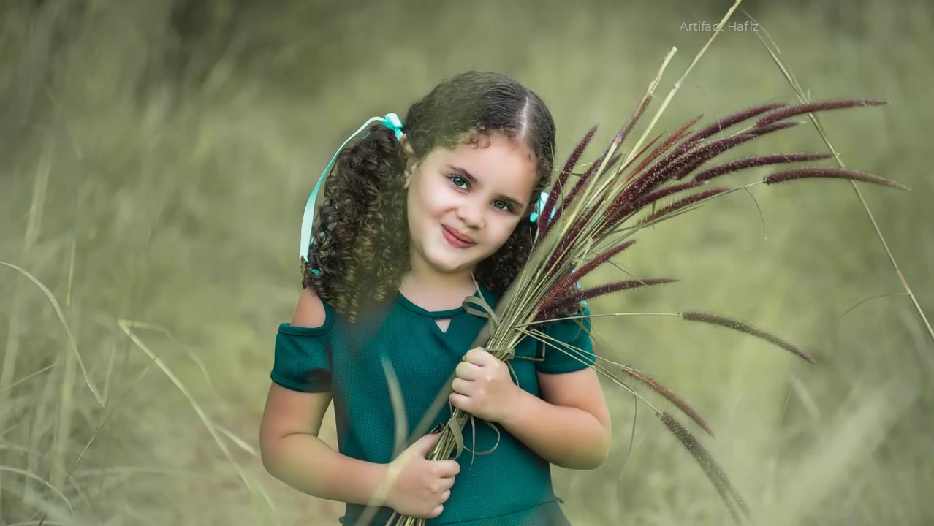